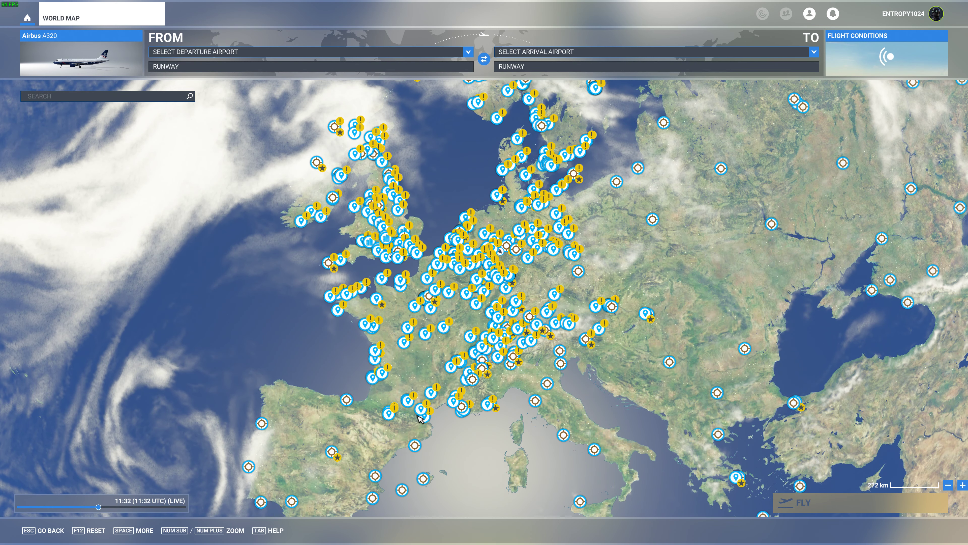
Switch to Little Navmap and examine the airports around London and southern England on the map
key("alt+Tab")
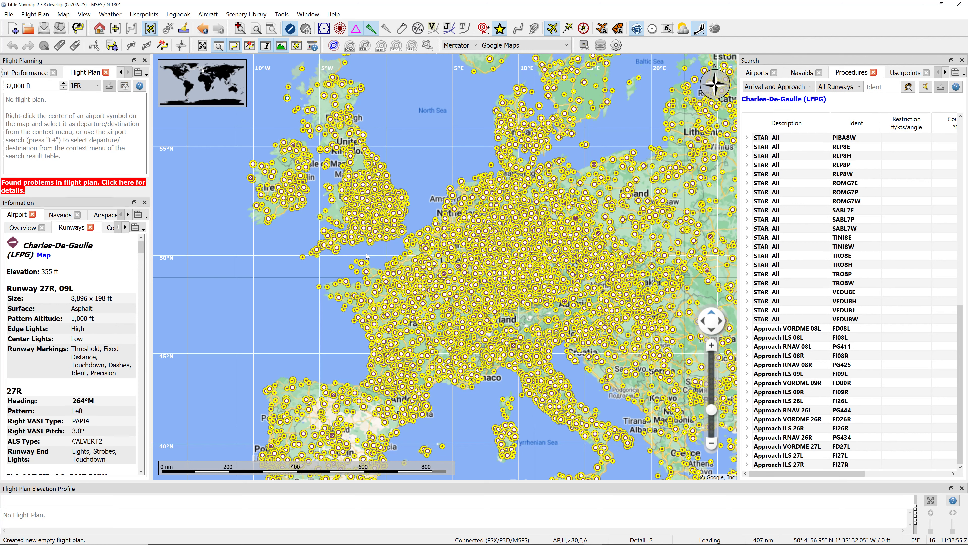
scroll(366, 255, "up", 10)
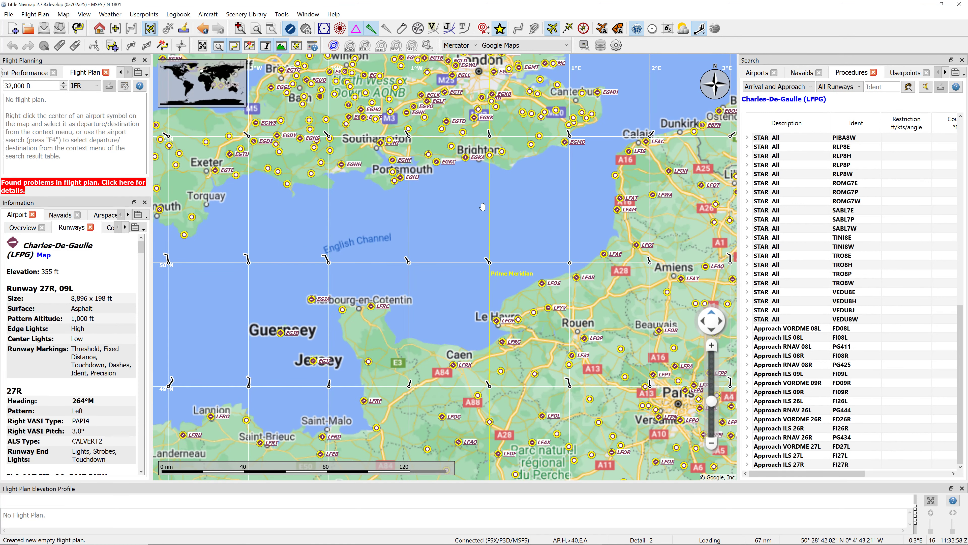
scroll(470, 284, "down", 4)
left_click_drag(470, 284, 470, 311)
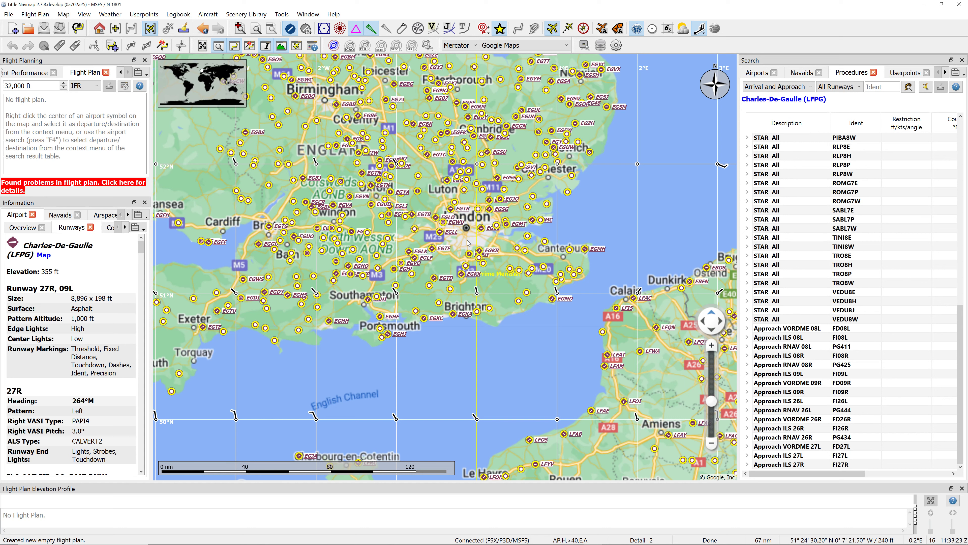
scroll(469, 243, "up", 3)
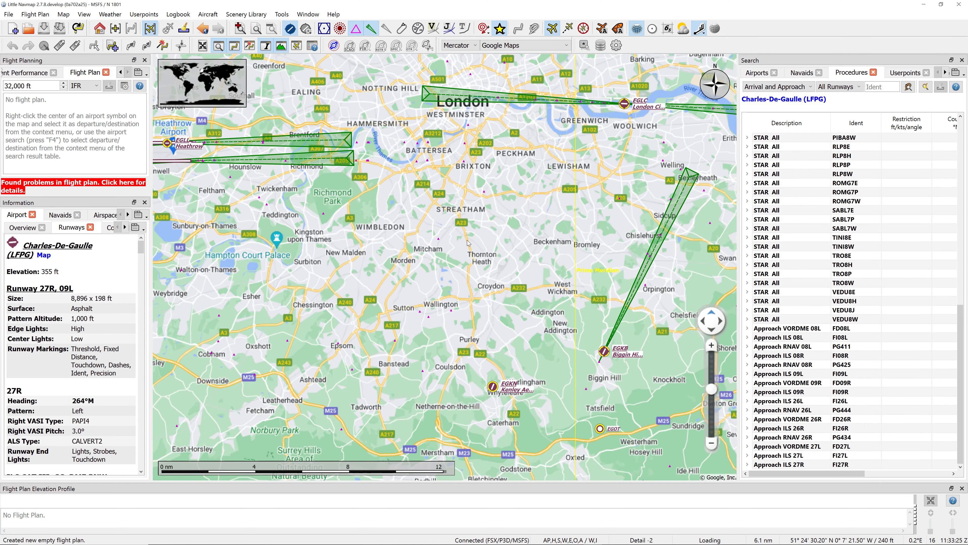
scroll(469, 246, "down", 2)
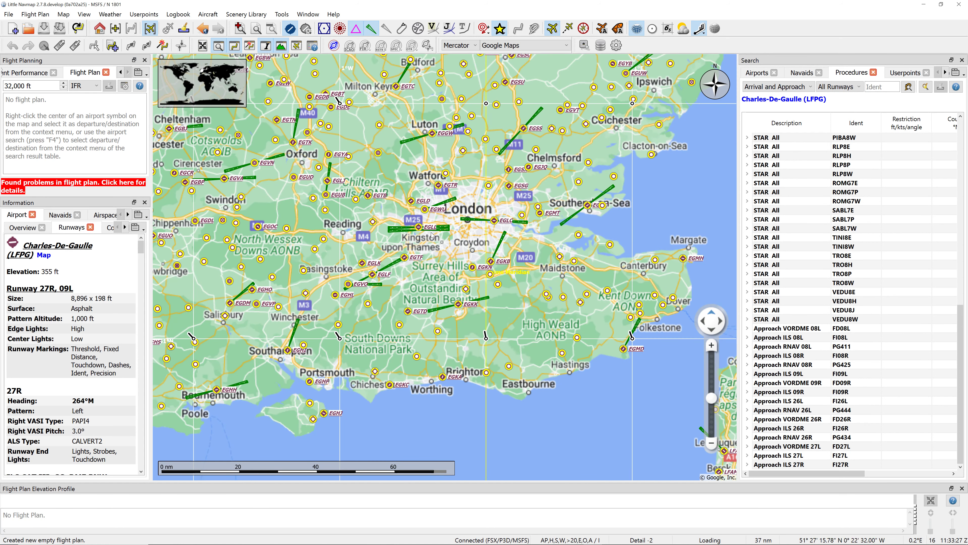
Search the airports for ident EGLL and display Heathrow with its surroundings on the map
left_click(755, 72)
type("egll")
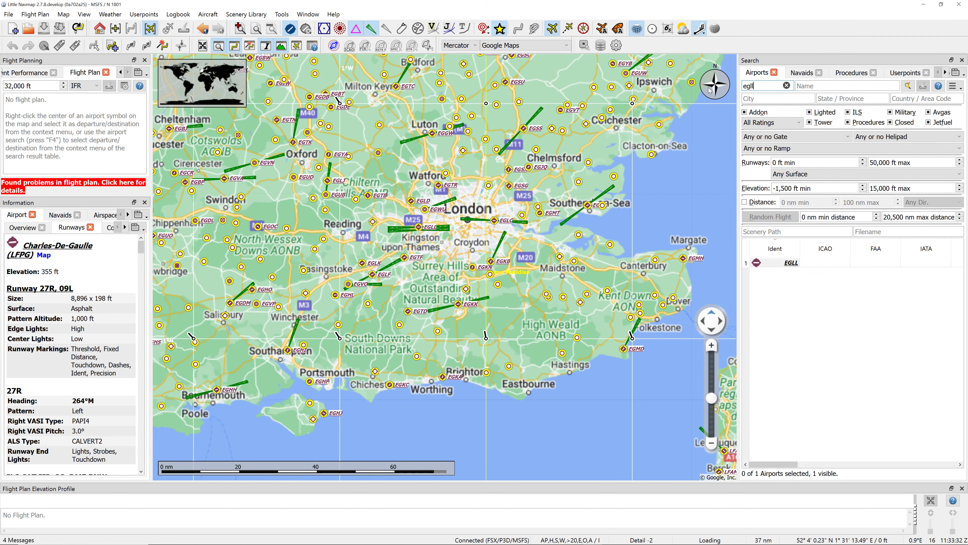
key("Return")
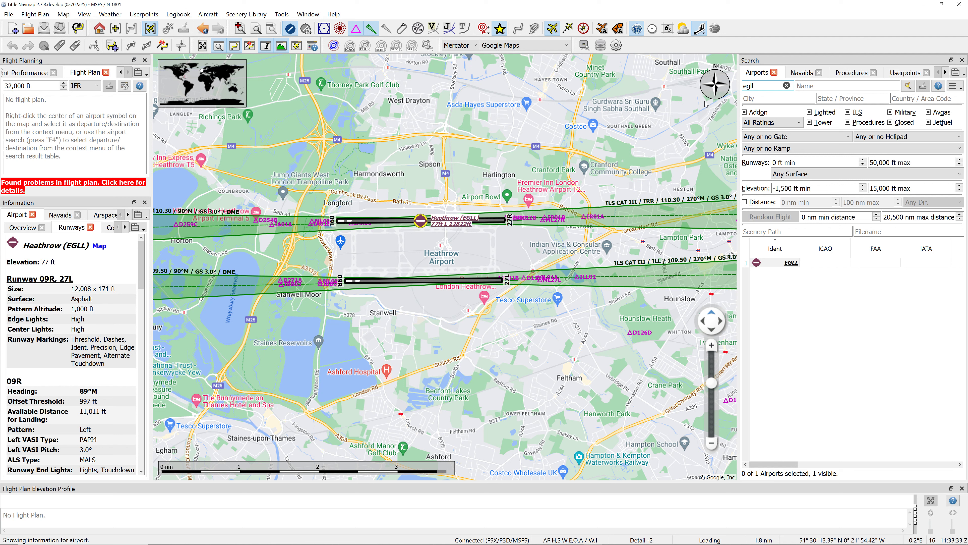
scroll(447, 266, "down", 5)
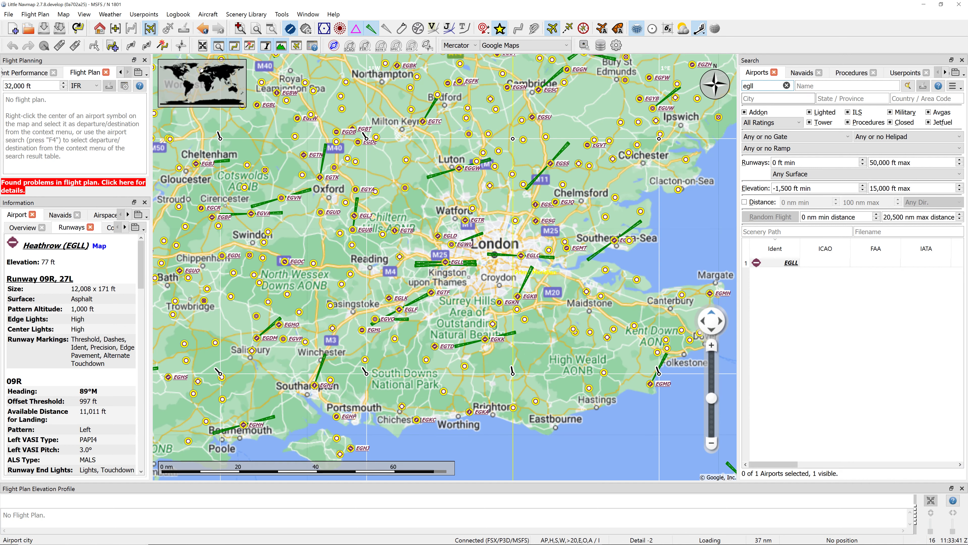
Search the airports for ident EGKK, select Gatwick in the results and examine it on the map
key("BackSpace")
key("BackSpace")
type("k")
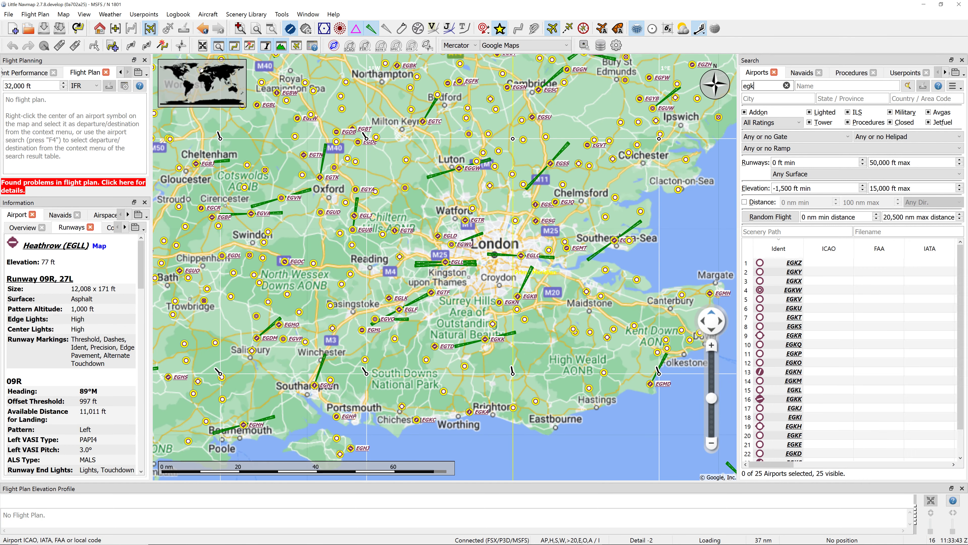
type("k")
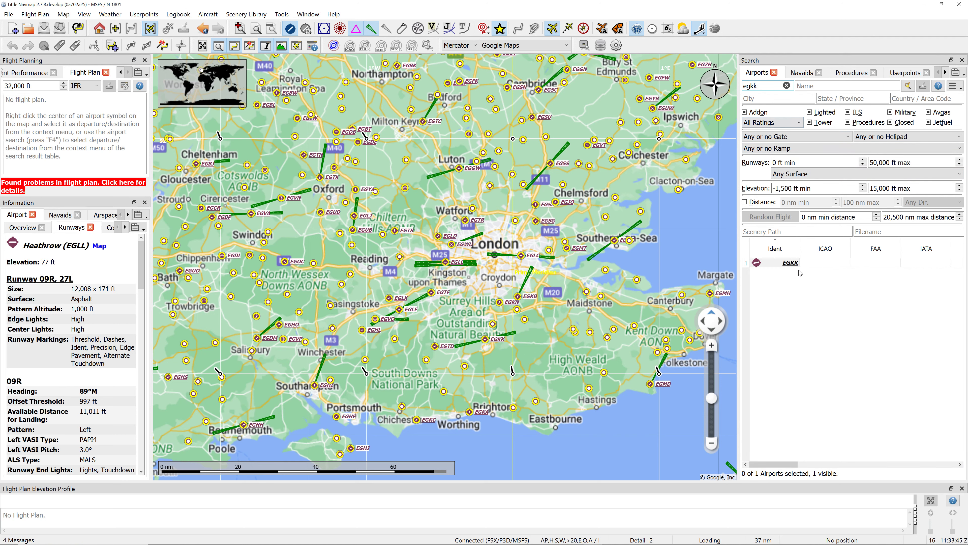
left_click(794, 264)
double_click(794, 264)
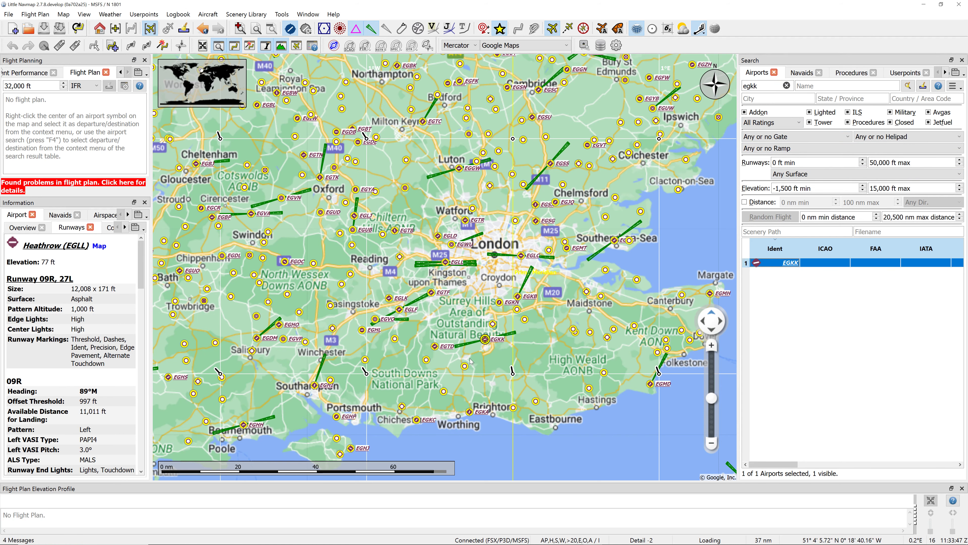
scroll(492, 345, "up", 3)
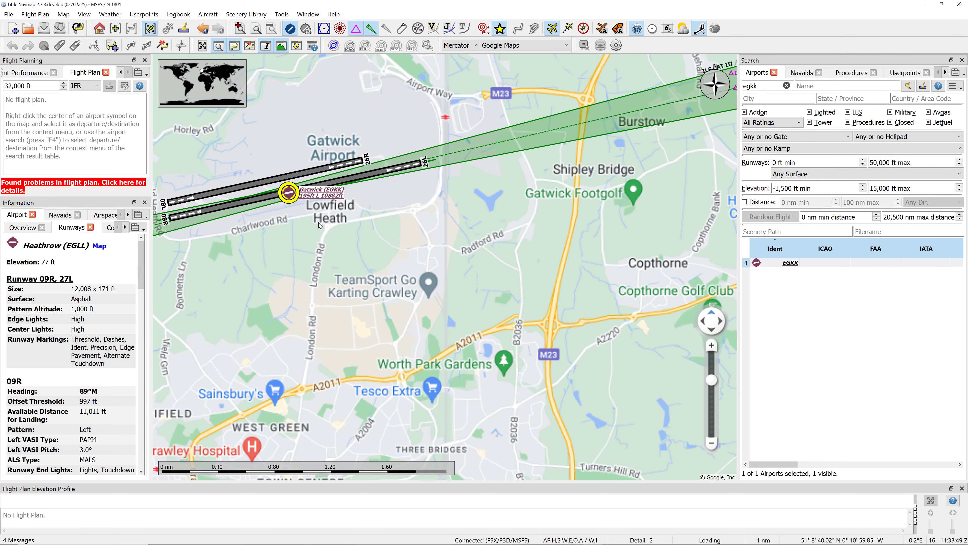
scroll(404, 241, "down", 3)
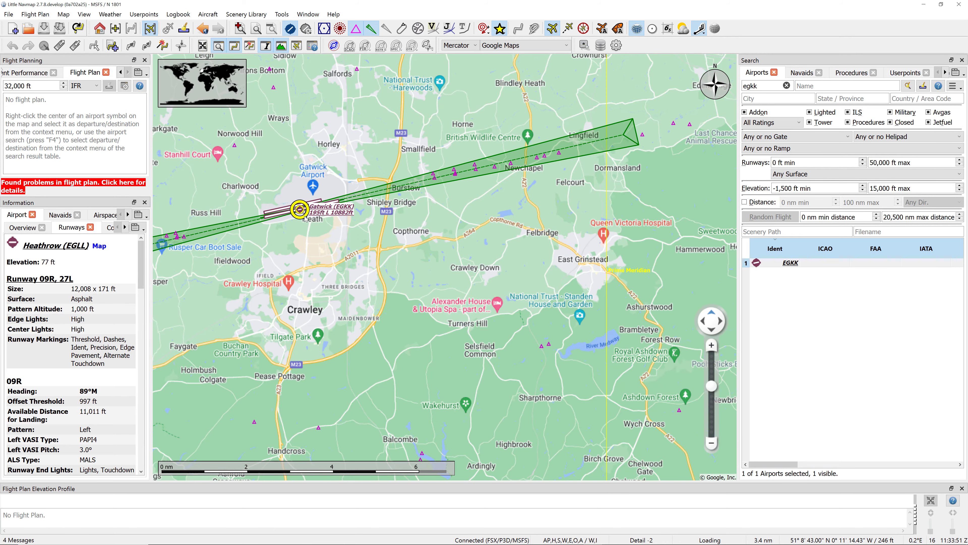
left_click_drag(404, 240, 434, 244)
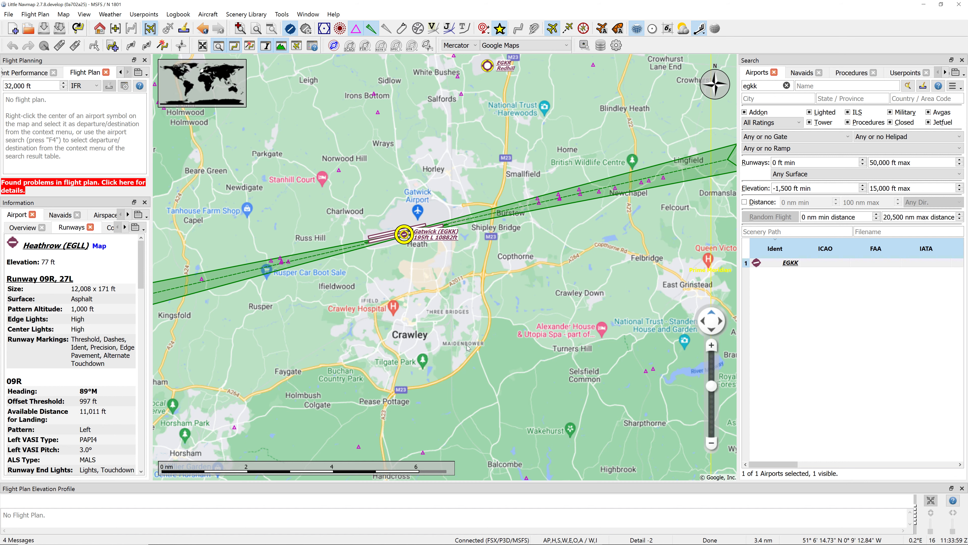
scroll(469, 347, "down", 5)
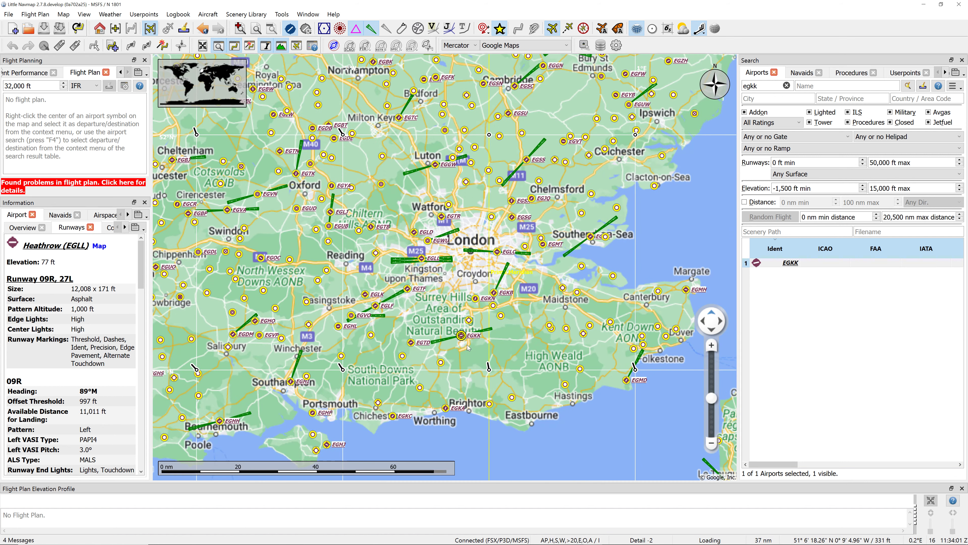
Set Gatwick (EGKK) as the flight plan's departure airport with takeoff runway 26L
mouse_move(481, 367)
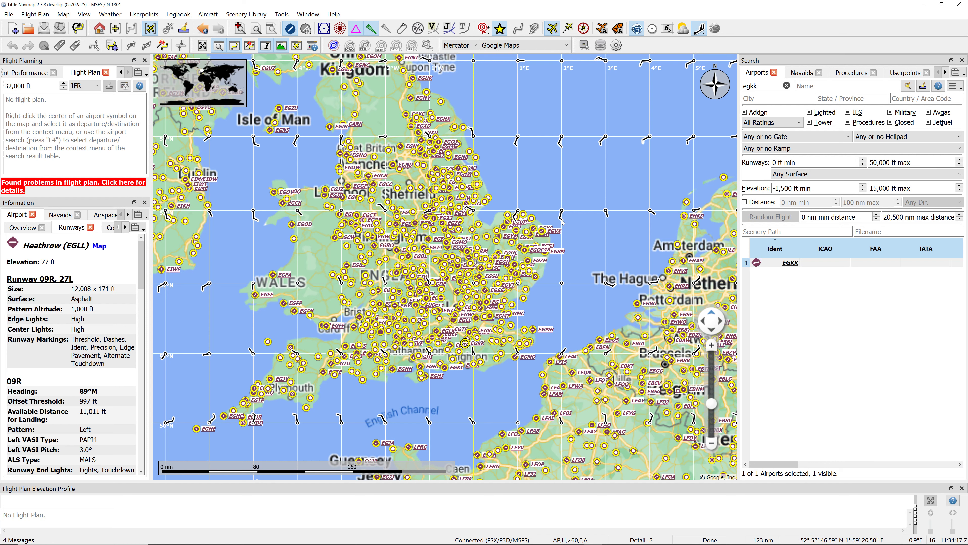
mouse_move(564, 211)
mouse_move(560, 145)
double_click(467, 360)
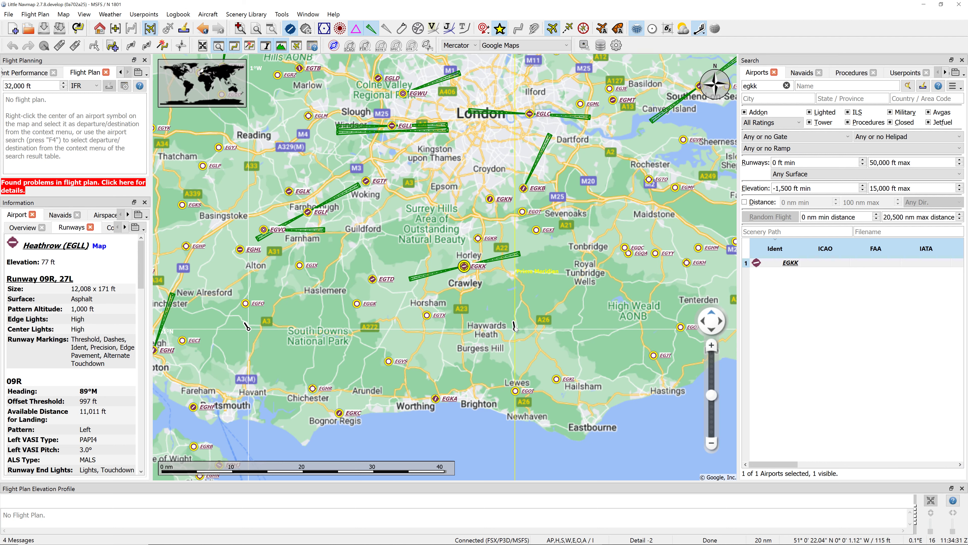
mouse_move(515, 327)
double_click(464, 265)
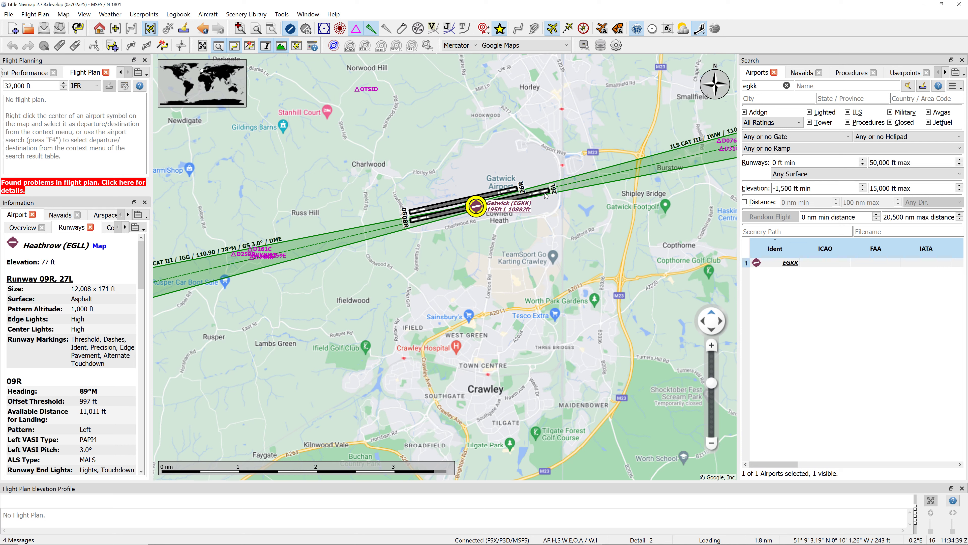
right_click(477, 207)
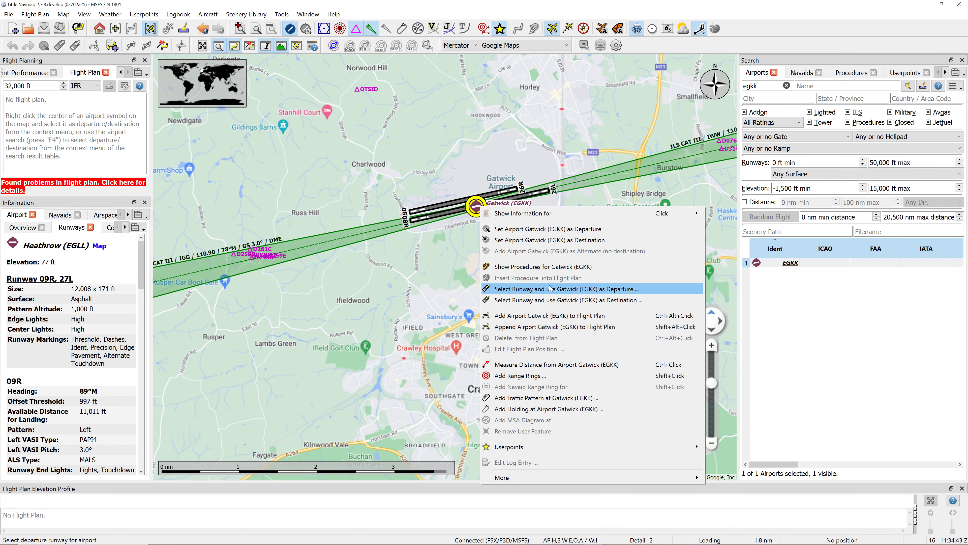
left_click(607, 291)
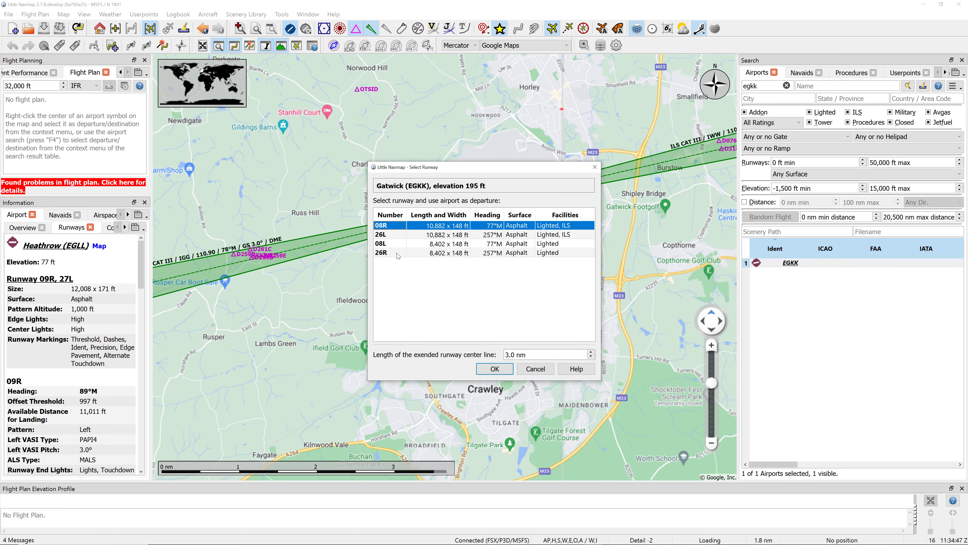
left_click(387, 237)
left_click(494, 368)
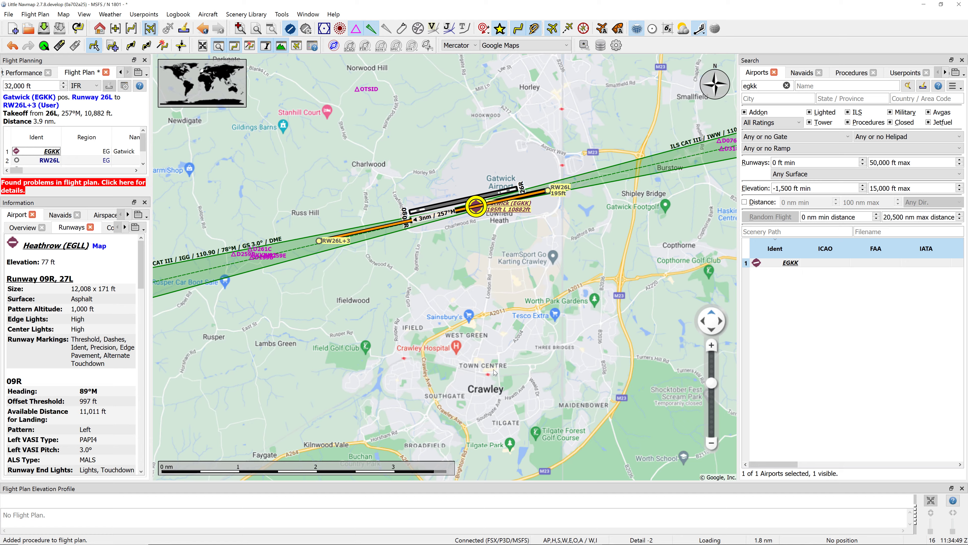
Find Charles-De-Gaulle (LFPG) near Paris and set it as the flight plan's destination with landing runway 27L
scroll(450, 323, "down", 10)
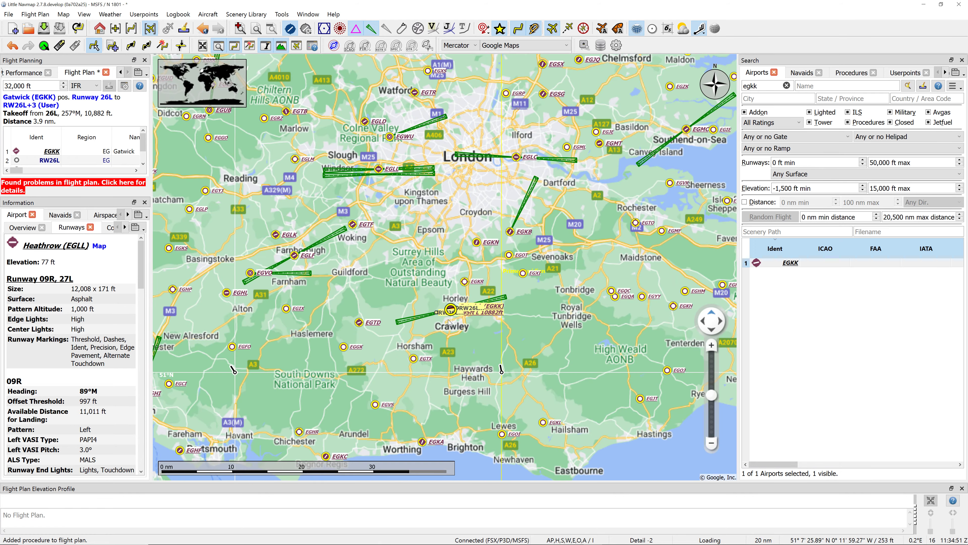
left_click_drag(430, 298, 357, 165)
scroll(491, 422, "up", 8)
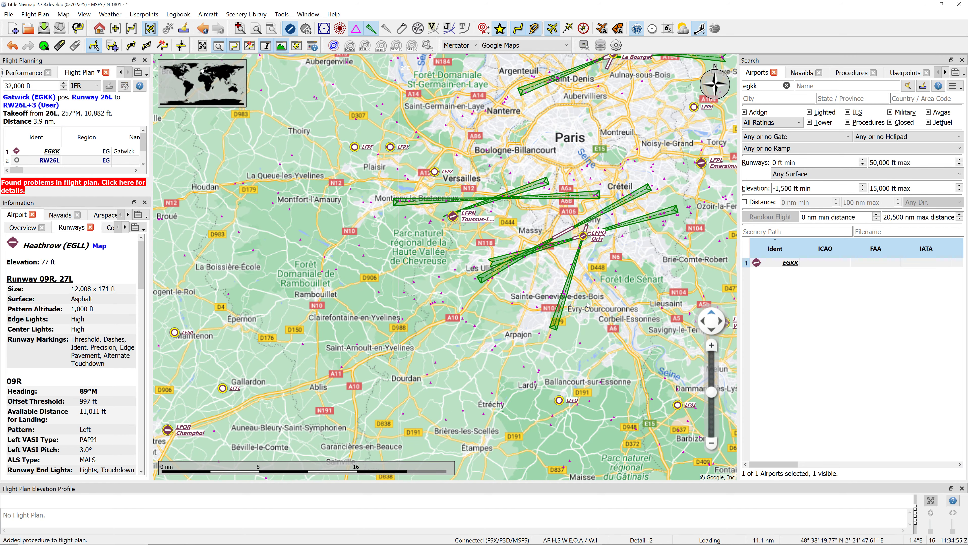
left_click_drag(648, 122, 559, 305)
scroll(560, 306, "up", 5)
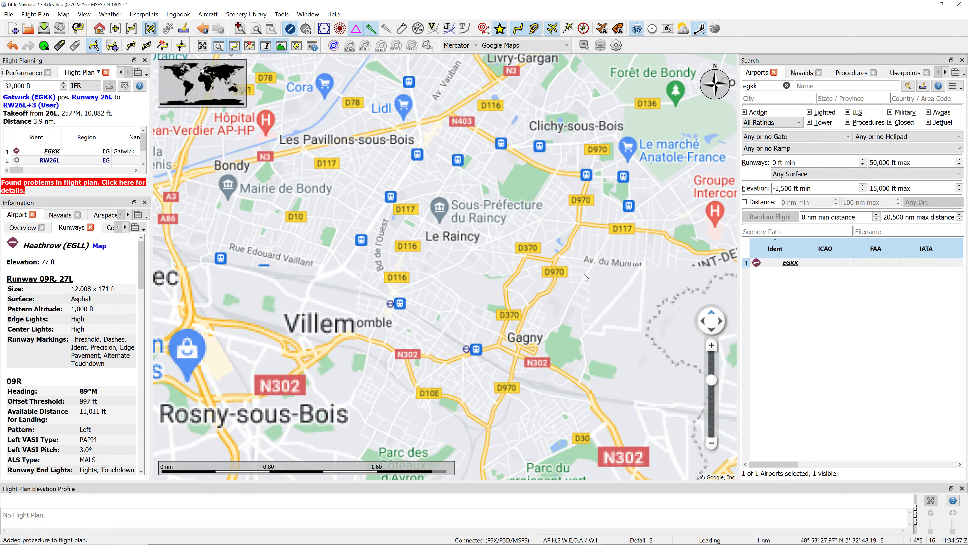
left_click_drag(559, 164, 560, 447)
scroll(561, 451, "up", 4)
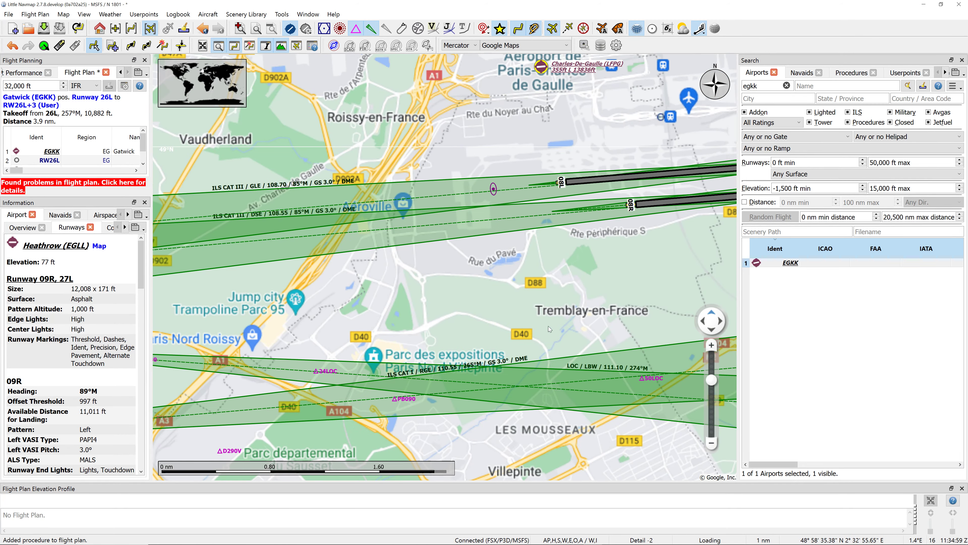
scroll(479, 304, "down", 2)
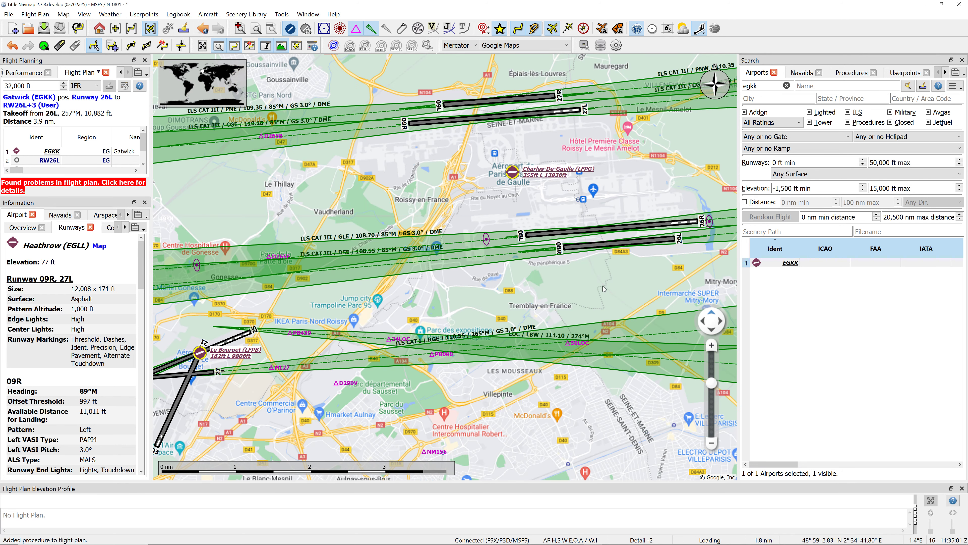
right_click(512, 173)
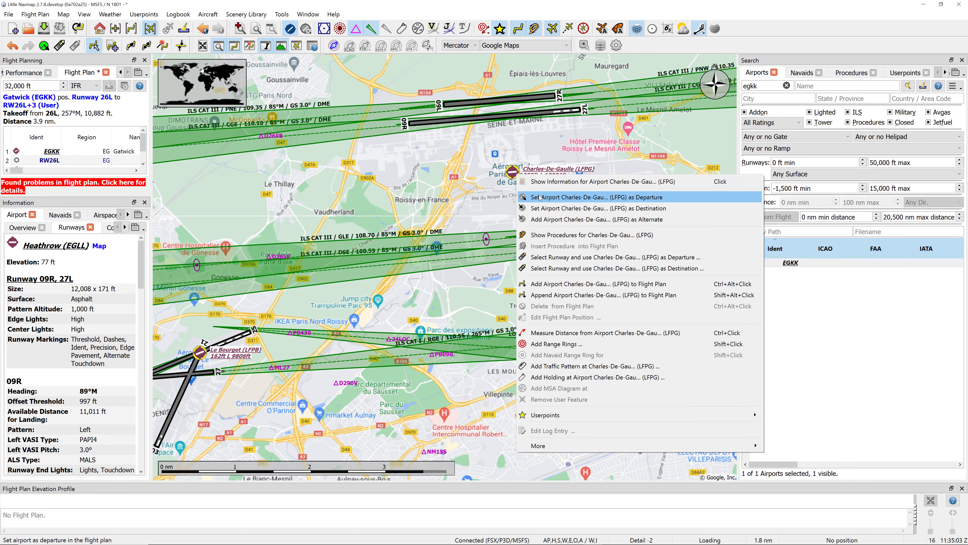
left_click(601, 267)
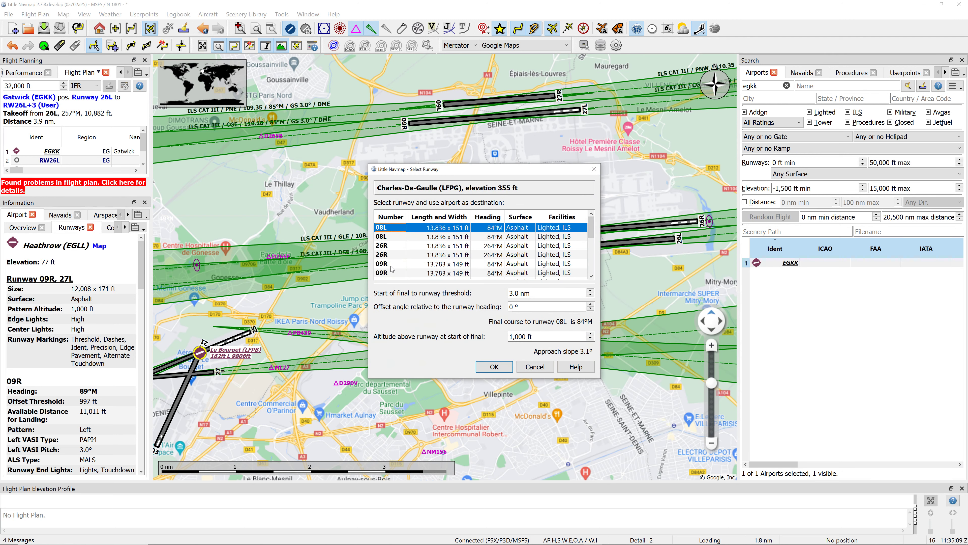
scroll(388, 260, "down", 1)
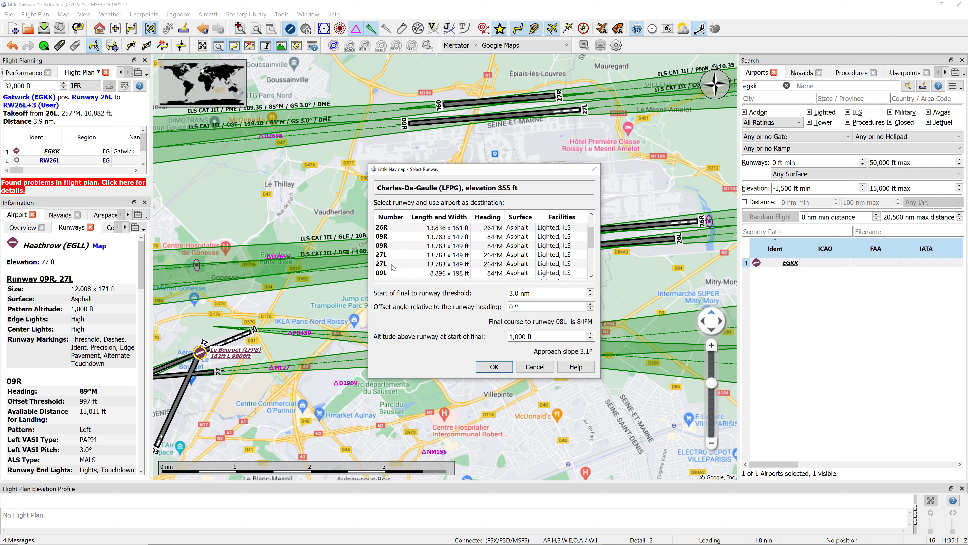
left_click(389, 256)
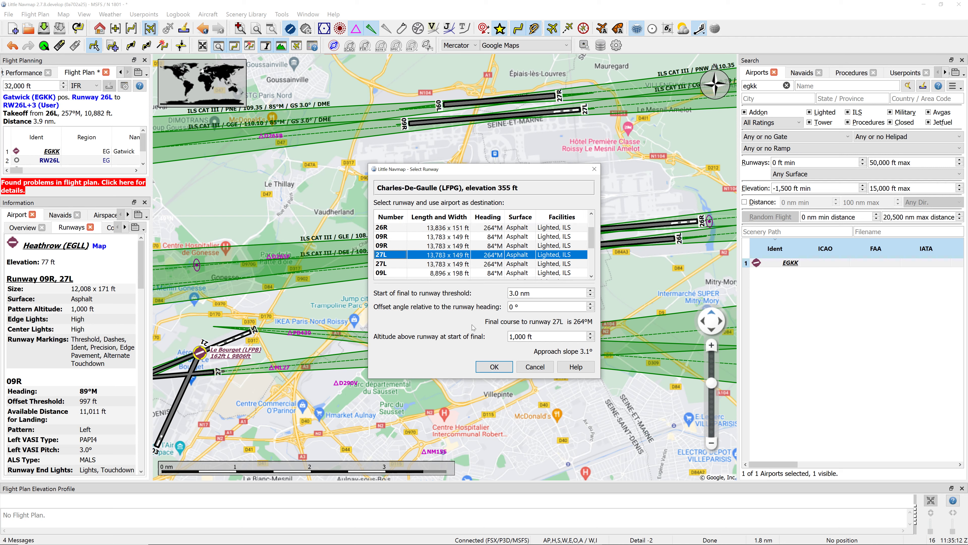
left_click(494, 367)
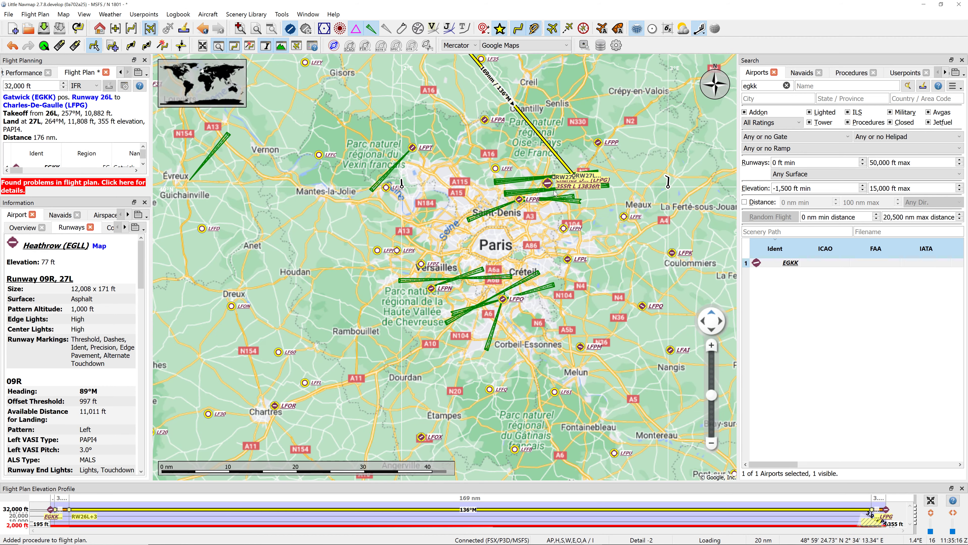
Review the direct route line from Gatwick to Charles-De-Gaulle and the area around its departure end
scroll(555, 193, "down", 3)
left_click_drag(479, 195, 552, 322)
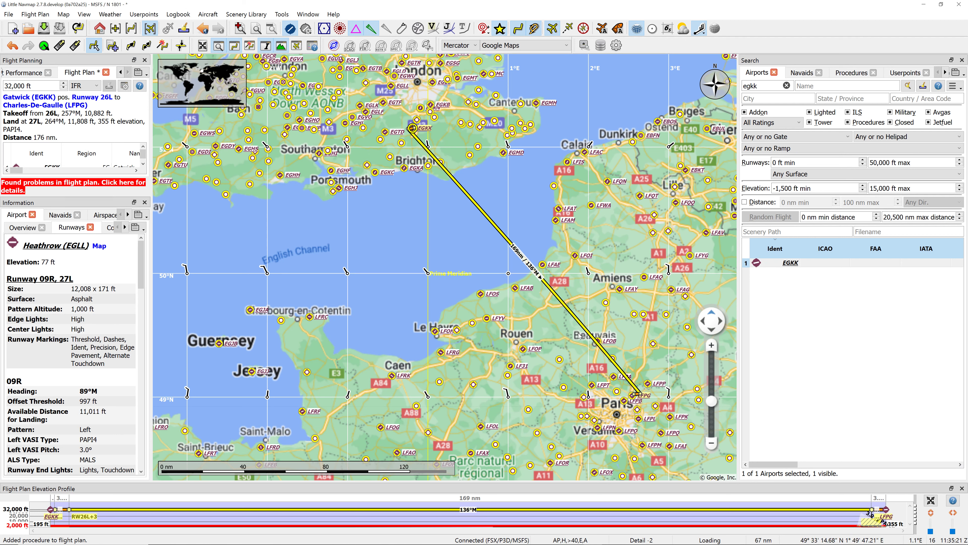
mouse_move(644, 397)
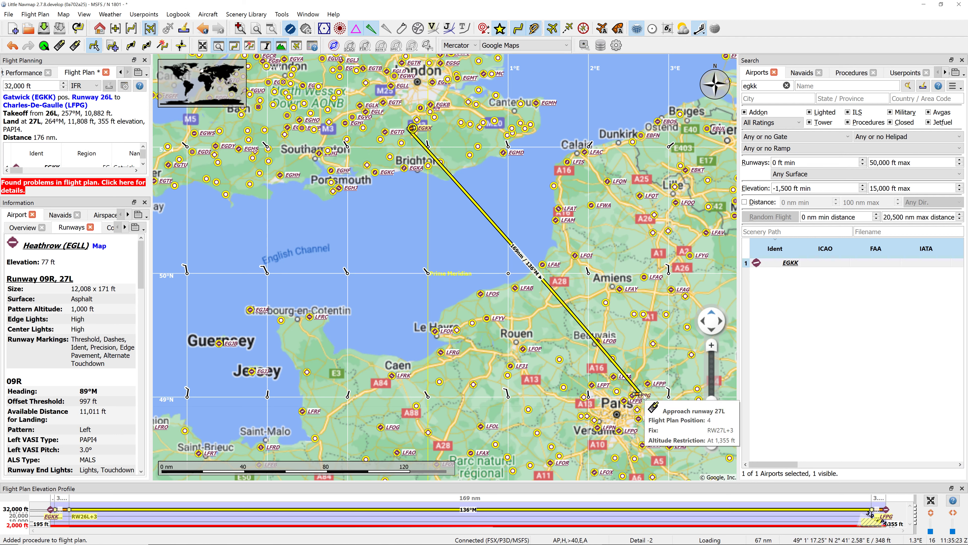
key("alt+Left")
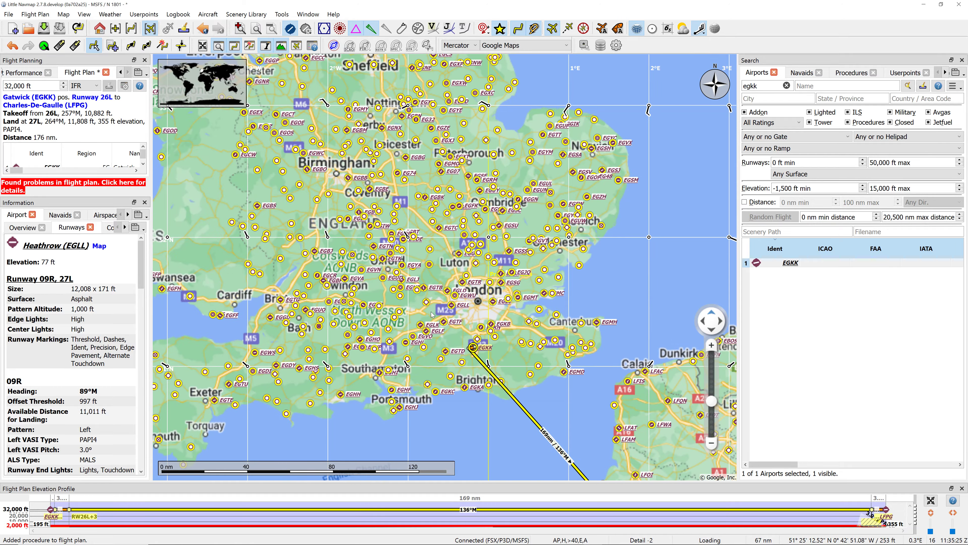
scroll(432, 314, "up", 10)
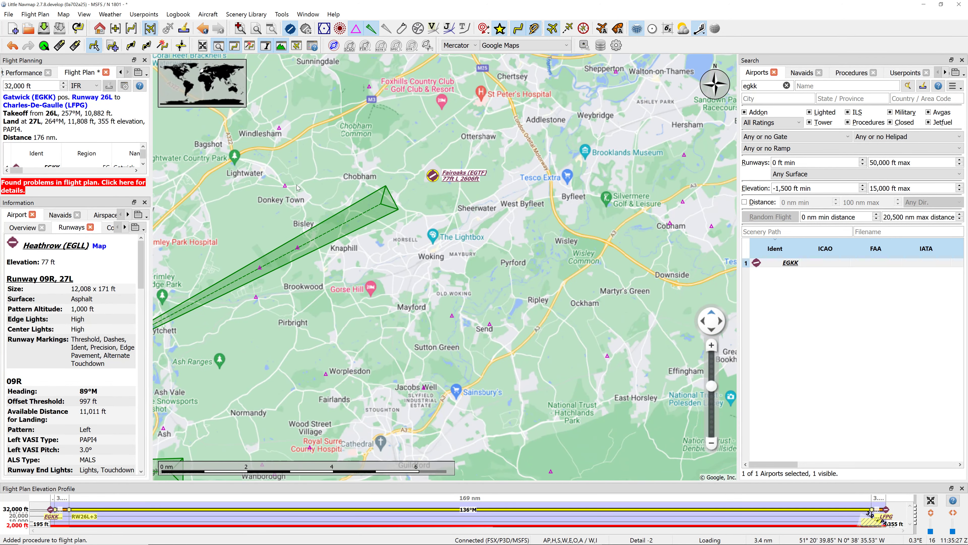
Examine the departure end of the route around Gatwick (EGKK) on the map, including the RW26L+3 point
key("alt+Left")
key("alt+Left")
left_click_drag(434, 243, 436, 265)
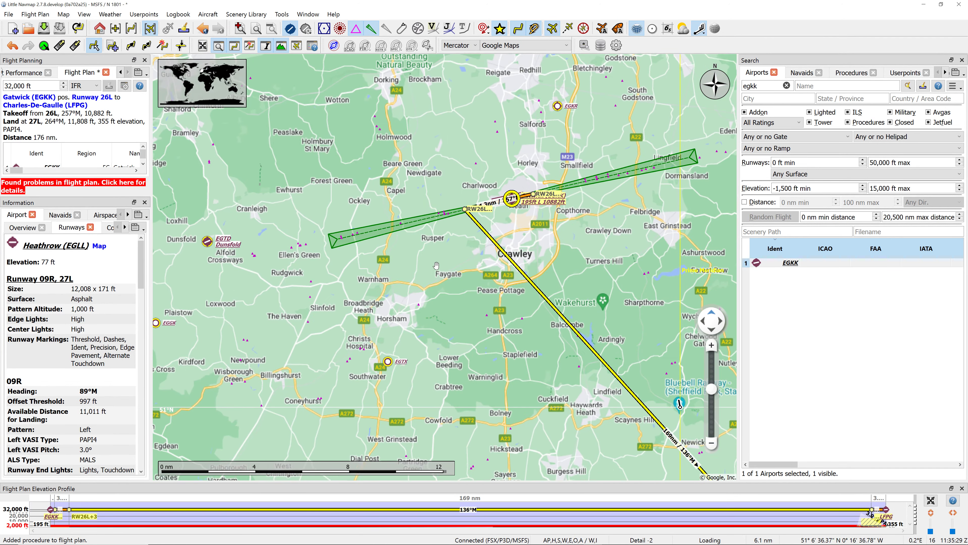
scroll(436, 265, "up", 2)
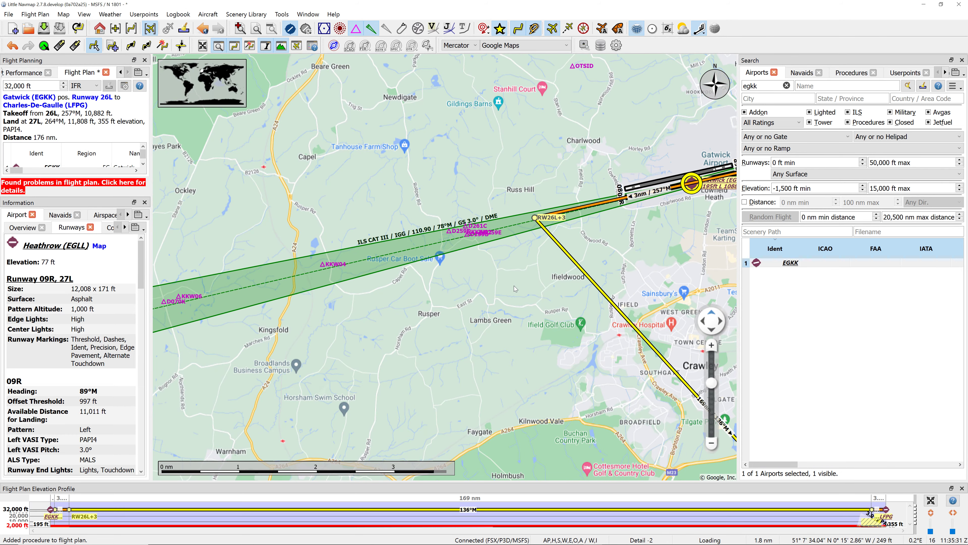
left_click_drag(480, 280, 384, 300)
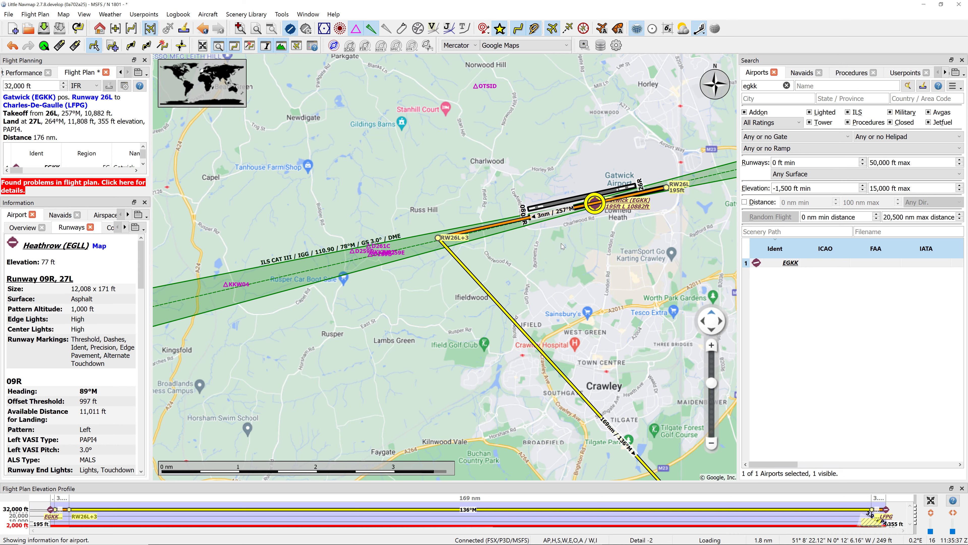
mouse_move(591, 212)
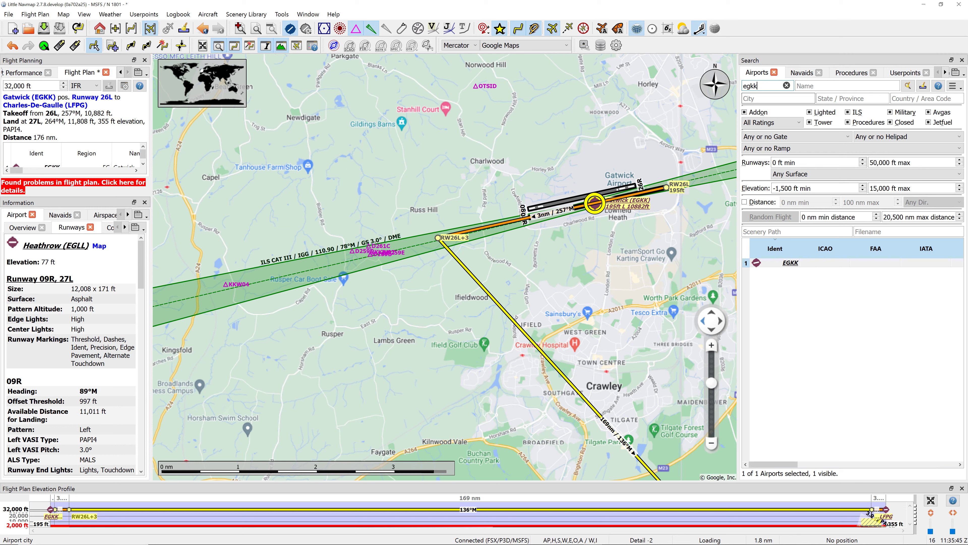
Search the airports for ident EGKK again and check which airport the procedure search is showing
key("BackSpace")
key("BackSpace")
key("BackSpace")
key("BackSpace")
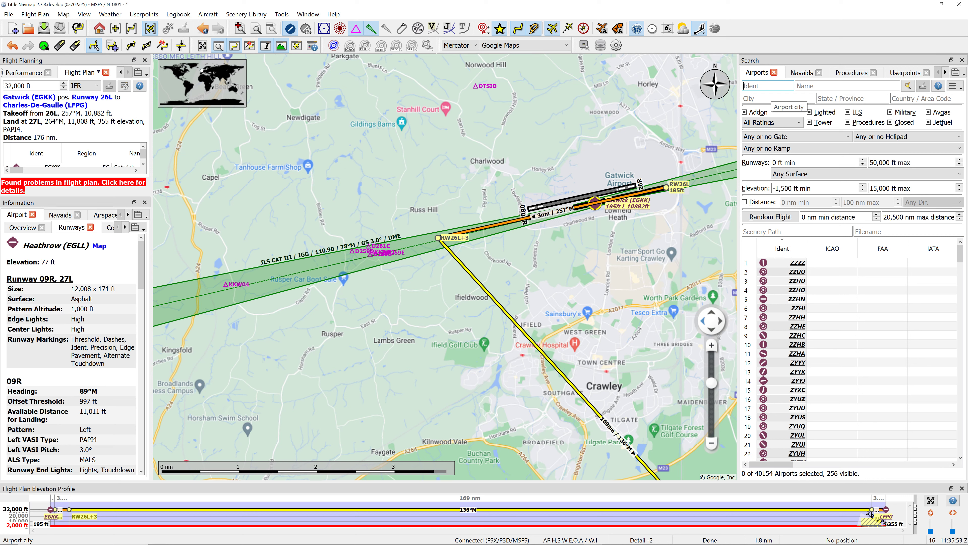
type("egkk")
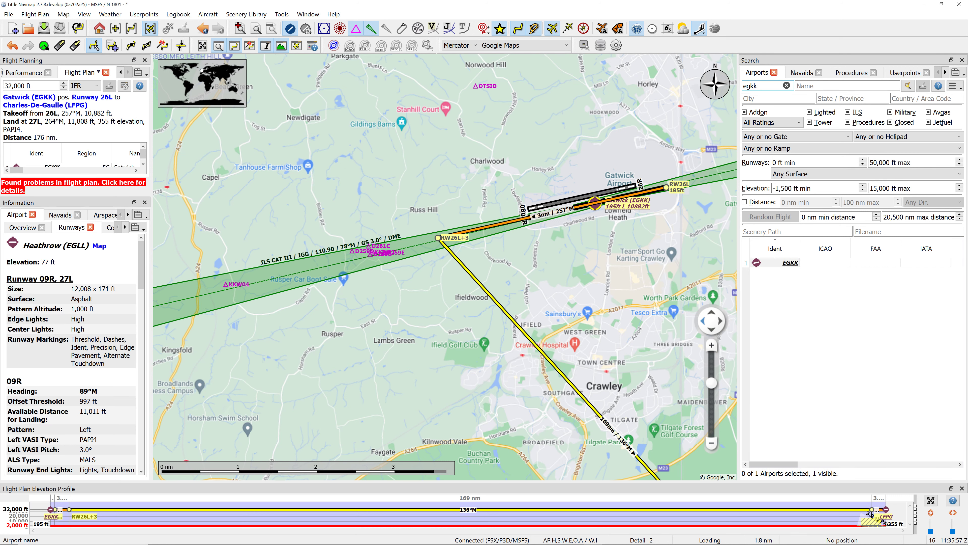
left_click(852, 72)
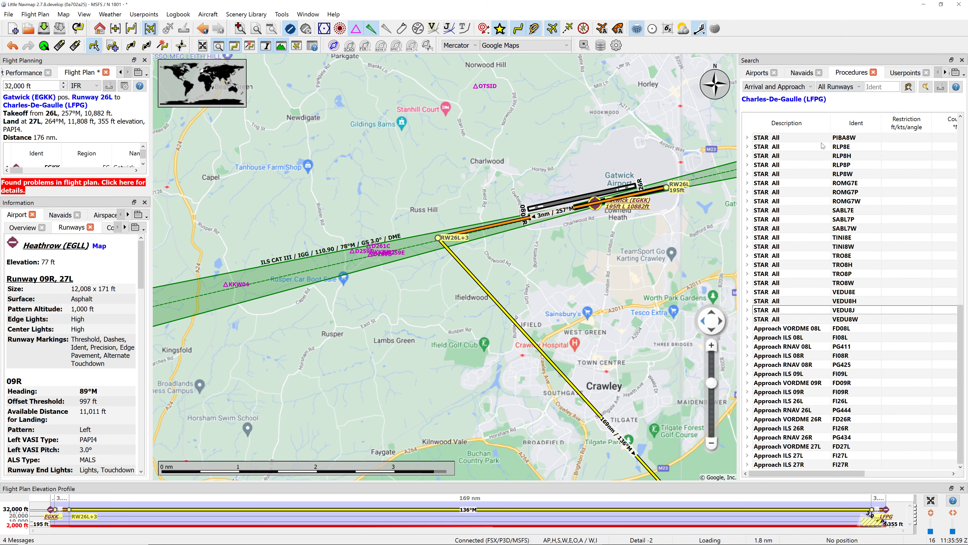
left_click(764, 140)
left_click(757, 73)
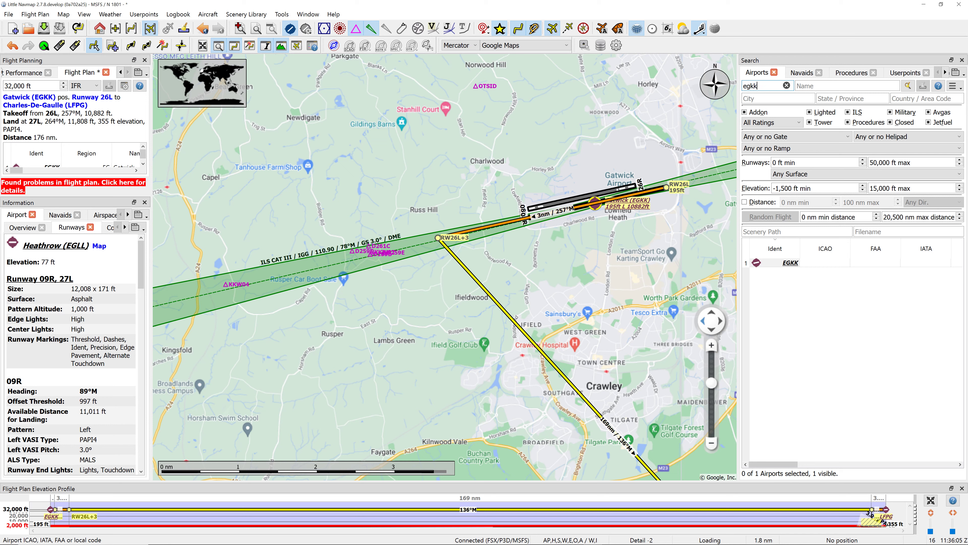
Show the departure procedures for Gatwick (EGKK) from the airport's symbol on the map
left_click_drag(598, 210, 423, 302)
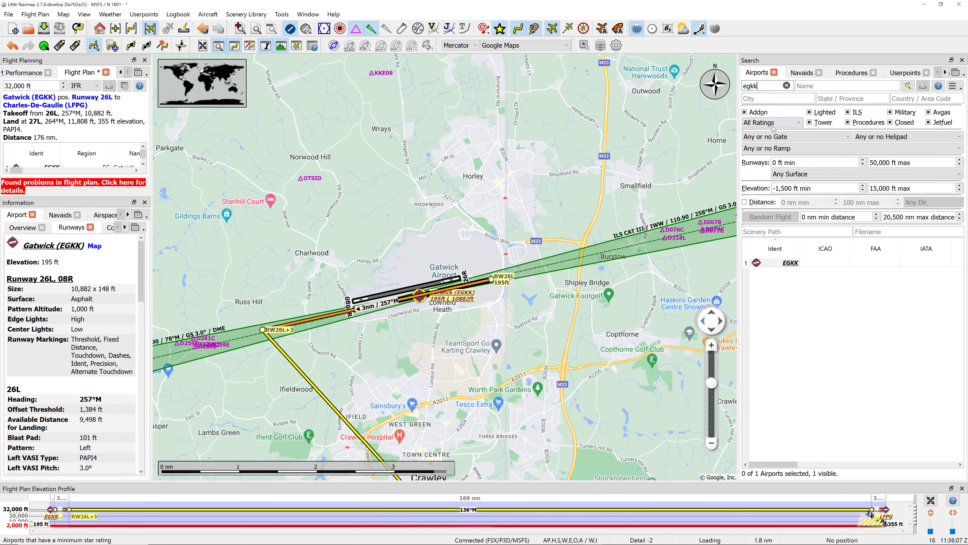
right_click(423, 302)
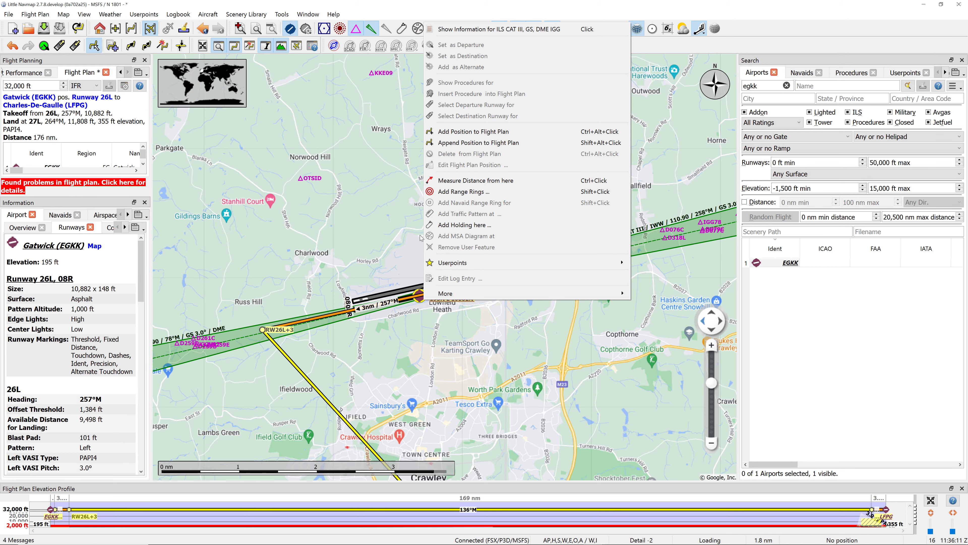
left_click(425, 301)
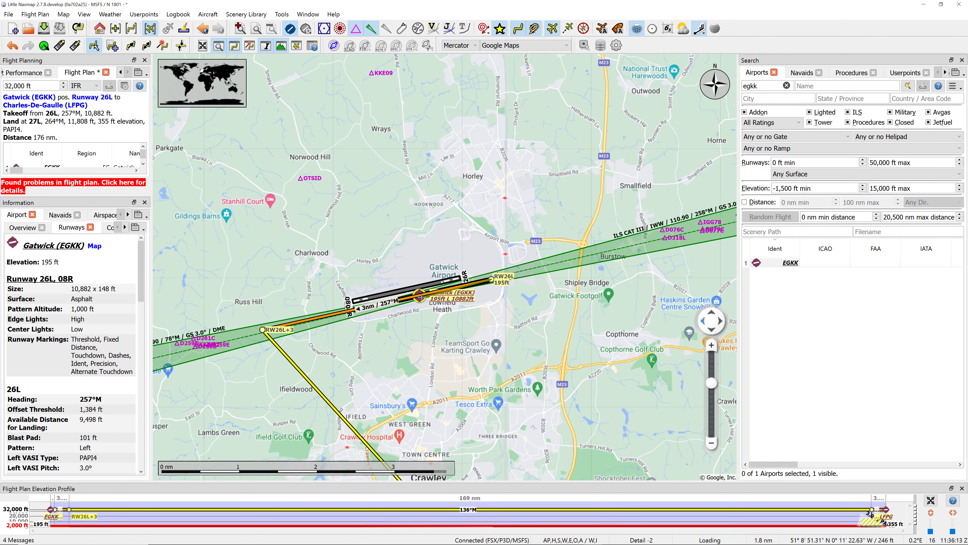
left_click_drag(427, 305, 449, 322)
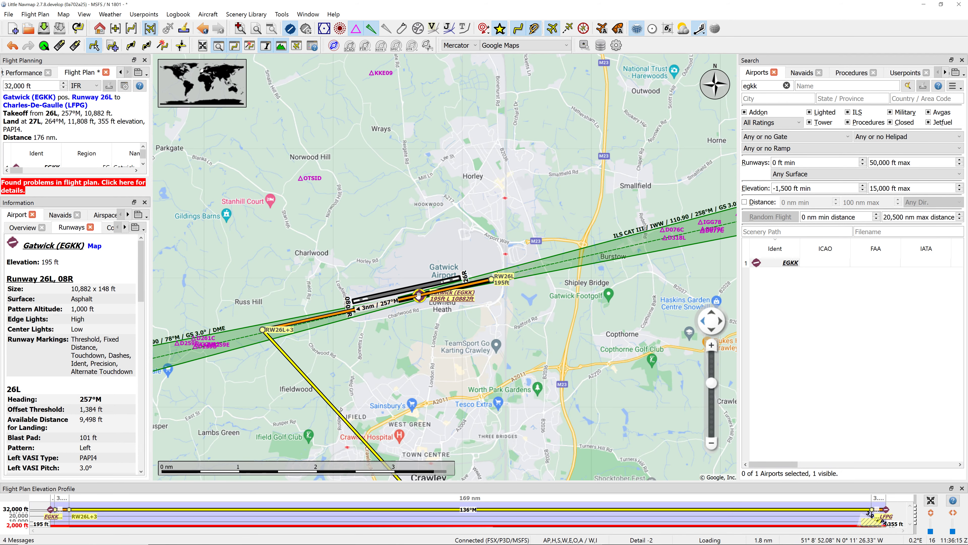
right_click(419, 296)
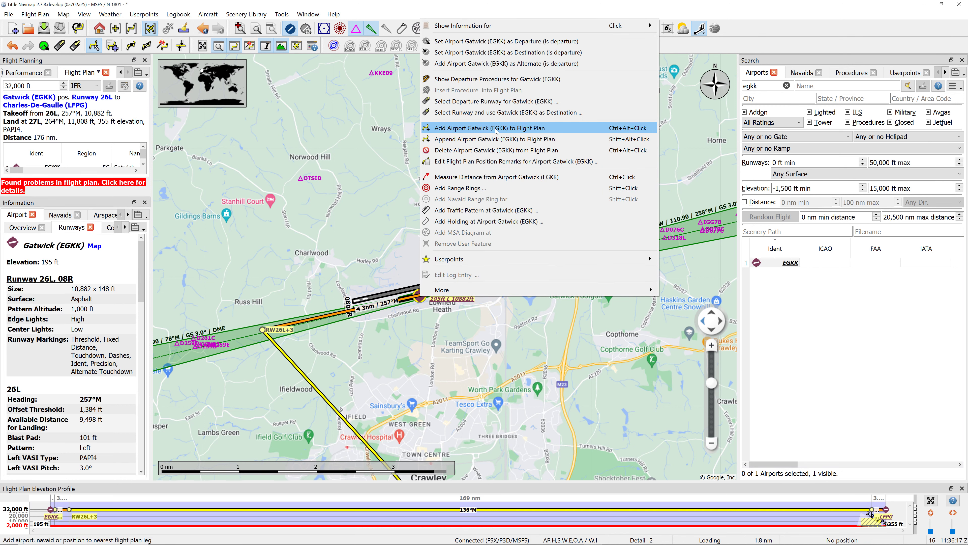
left_click(494, 79)
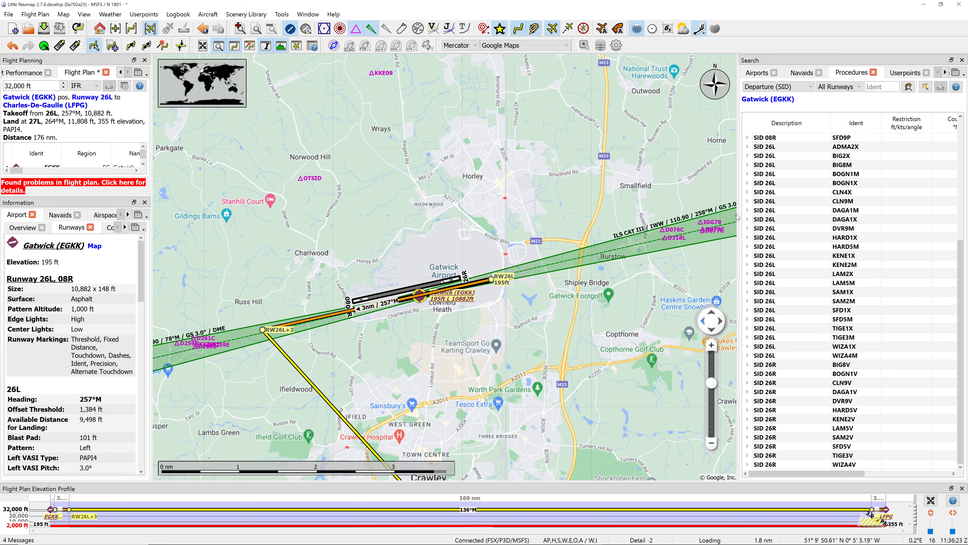
Preview the runway 26L SIDs from ADMA2X to BOGN1M on the map and insert SID 26L BOGN1M into the flight plan
left_click(764, 146)
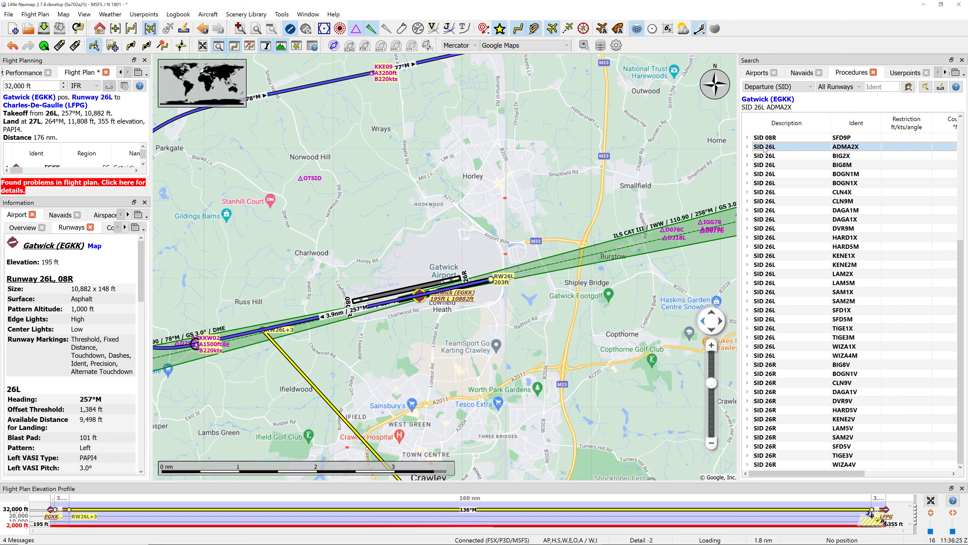
scroll(476, 379, "down", 8)
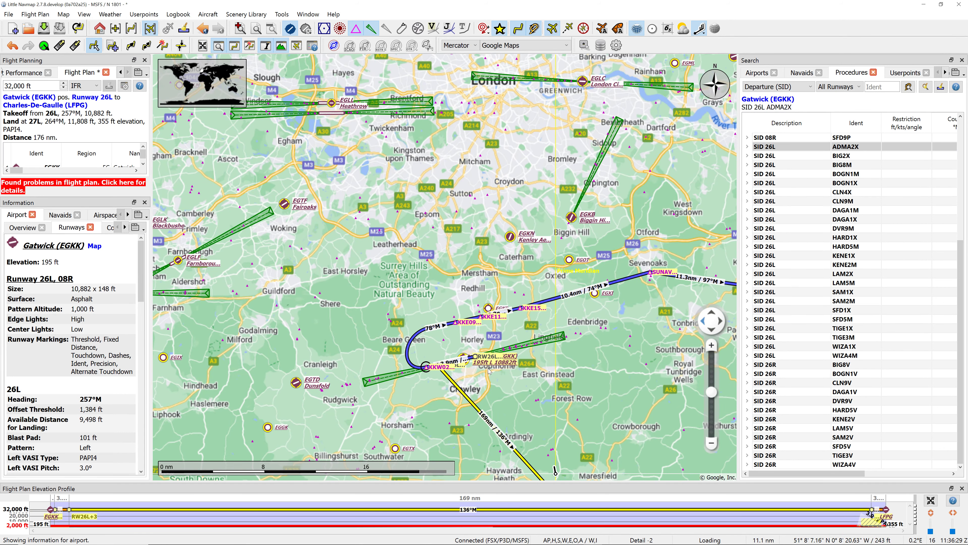
scroll(492, 370, "down", 3)
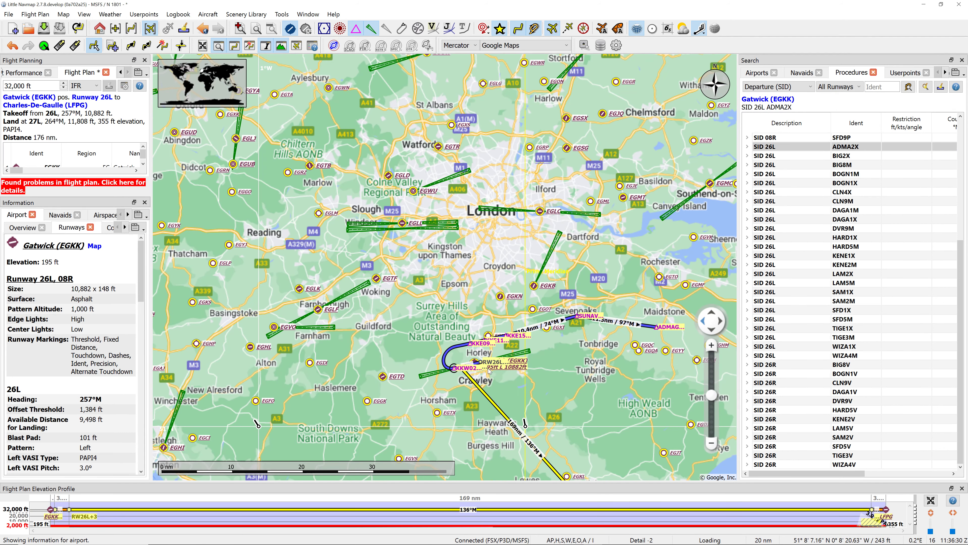
left_click(774, 156)
key("Down")
key("Down")
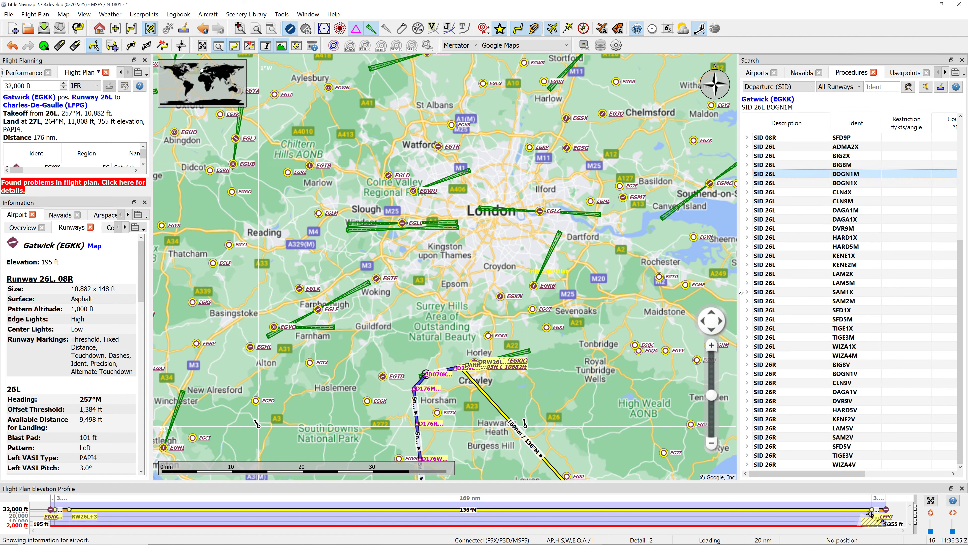
left_click_drag(553, 389, 515, 316)
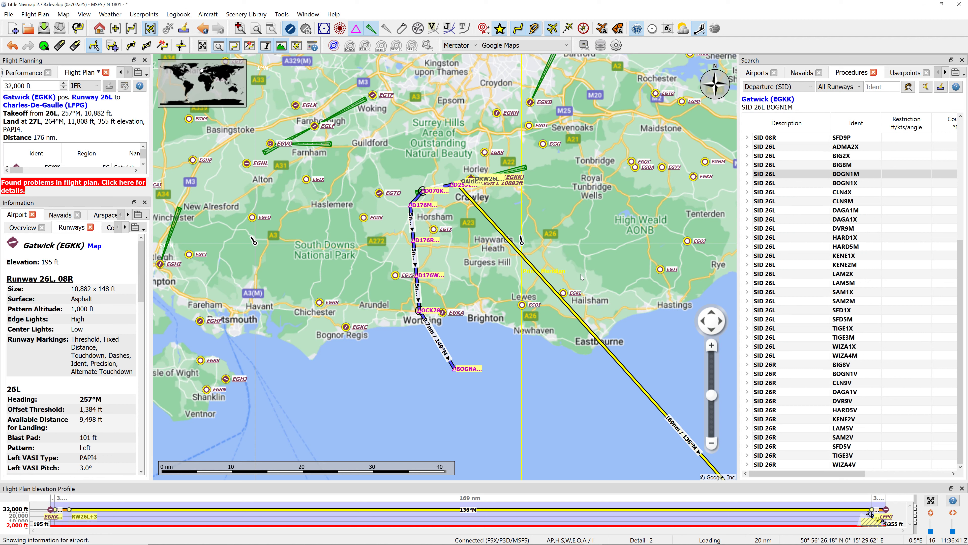
right_click(775, 175)
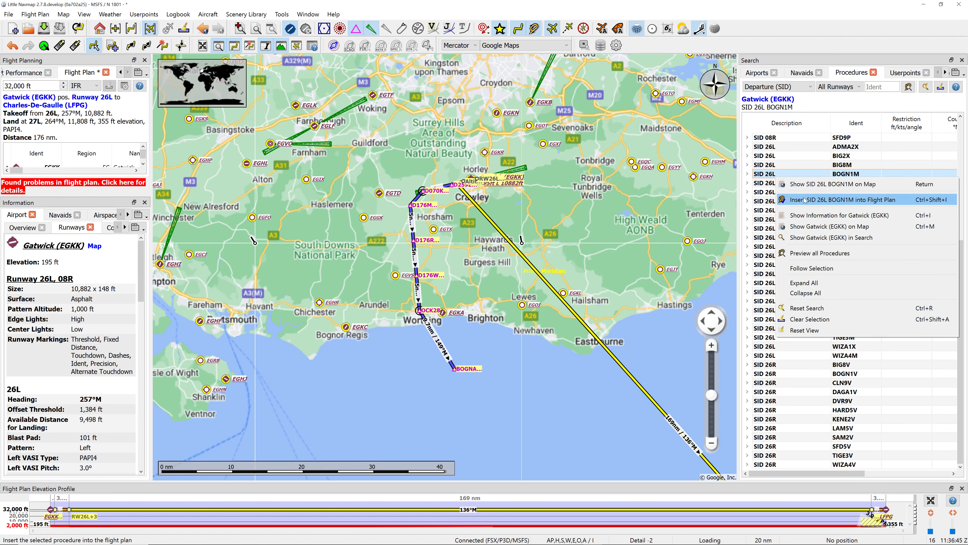
left_click(805, 200)
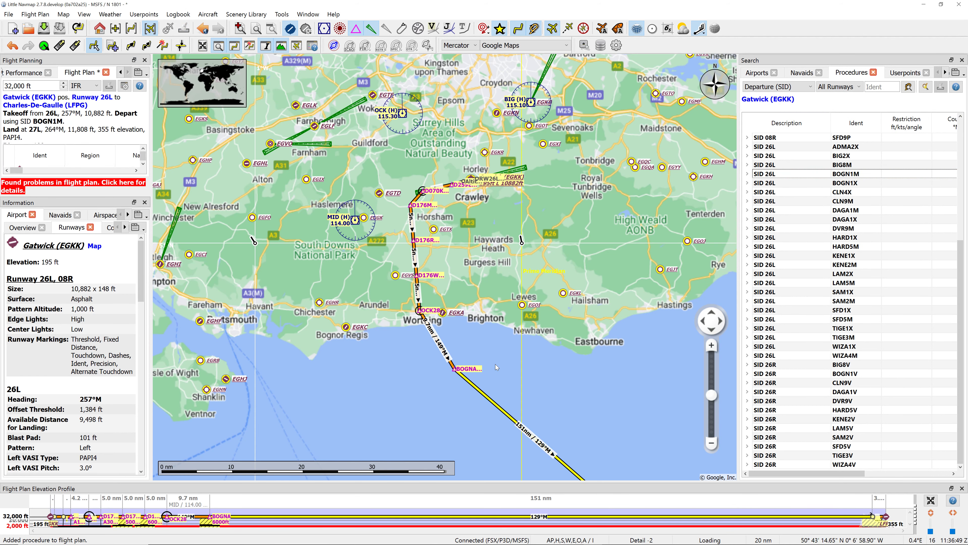
Find Charles-De-Gaulle (LFPG) at the route's end and show its arrival procedures
scroll(511, 369, "down", 5)
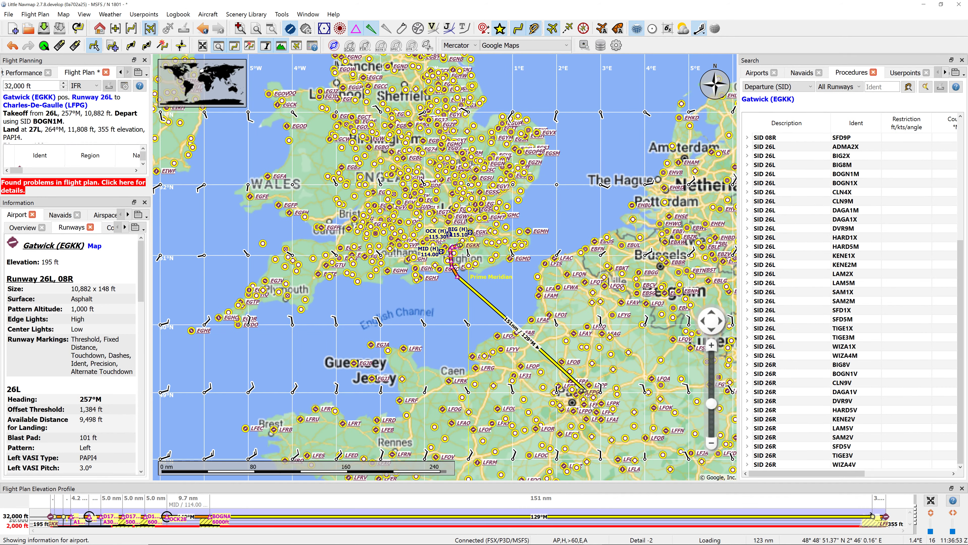
scroll(591, 404, "up", 10)
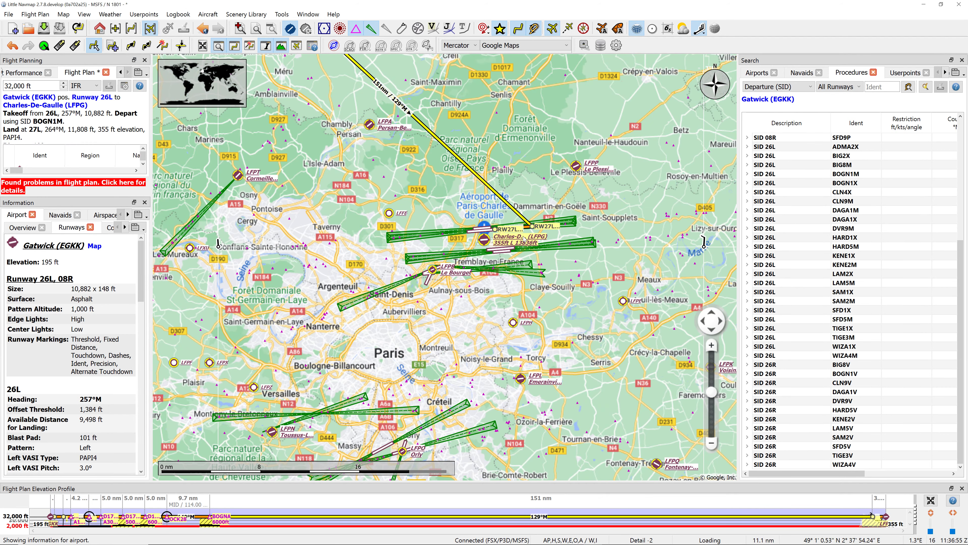
right_click(484, 241)
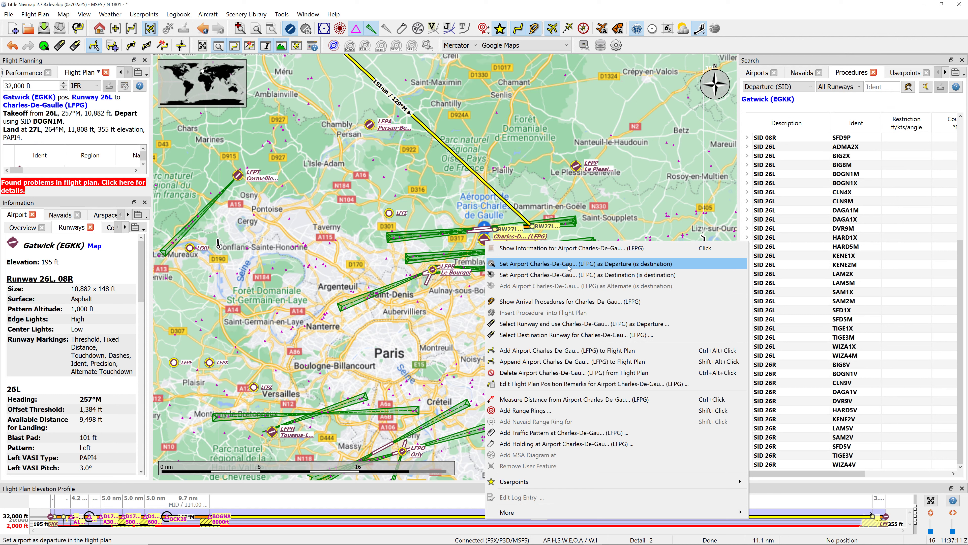
left_click(543, 301)
Preview the Charles-De-Gaulle (LFPG) STARs on the map, from KOVA7E through the VEDU8 arrivals to approach VORDME 08L
scroll(561, 311, "down", 5)
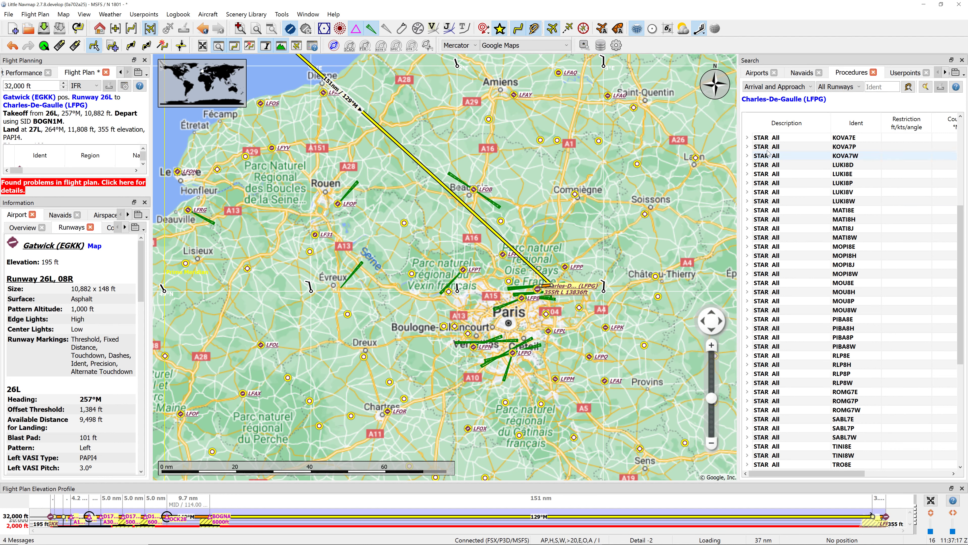
left_click(766, 141)
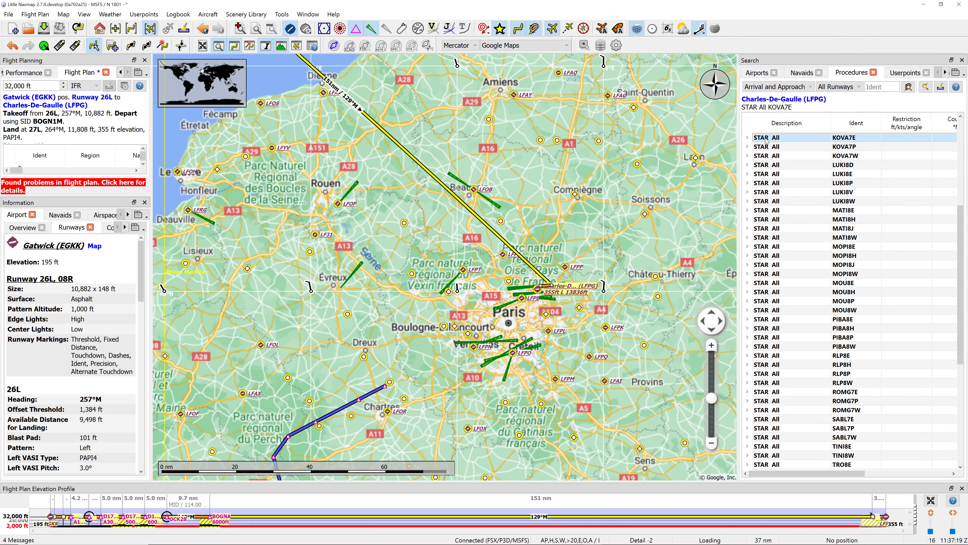
key("Down")
key("Down")
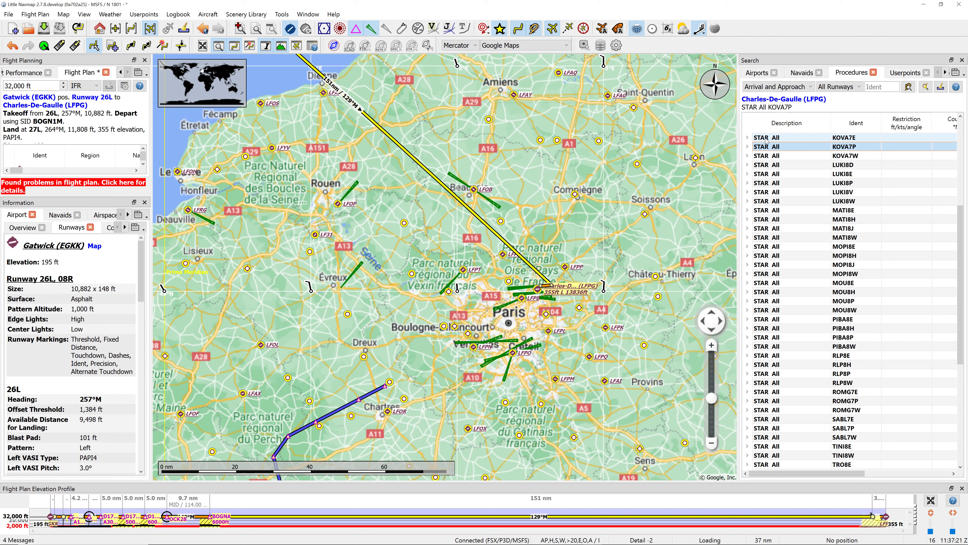
key("Down")
key("Down")
key("Down")
key("Down")
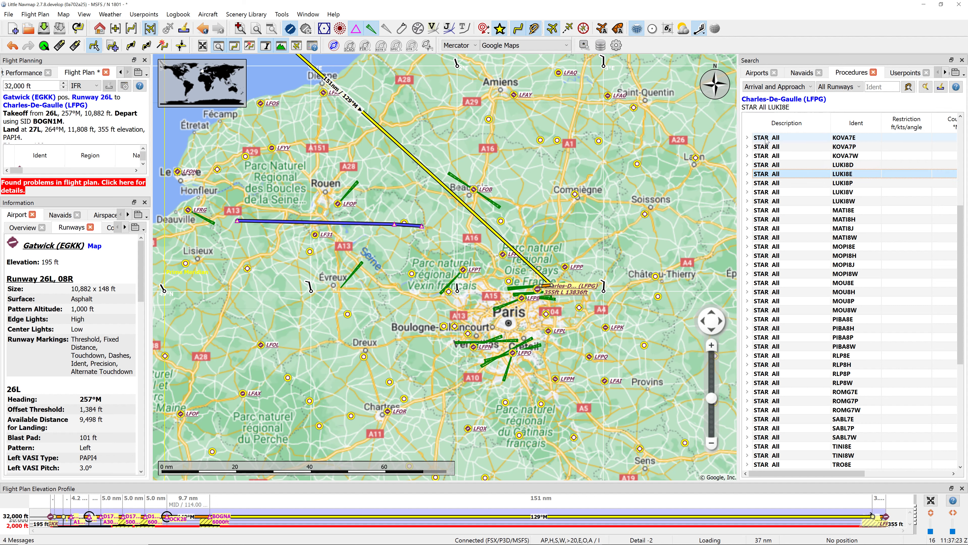
key("Down")
key("Down")
key("Down")
key("Down")
key("Down")
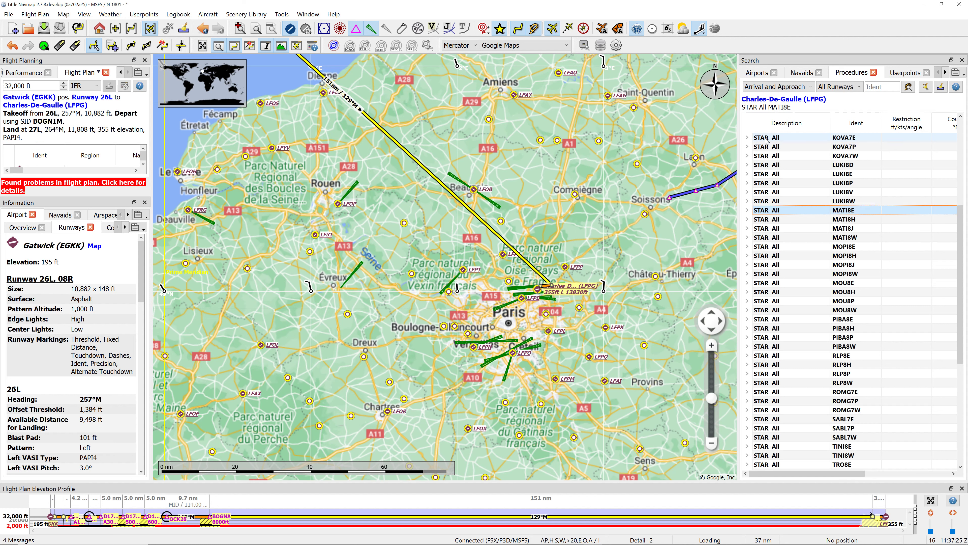
key("Down")
key("Down")
key("Down")
key("Down")
key("Down")
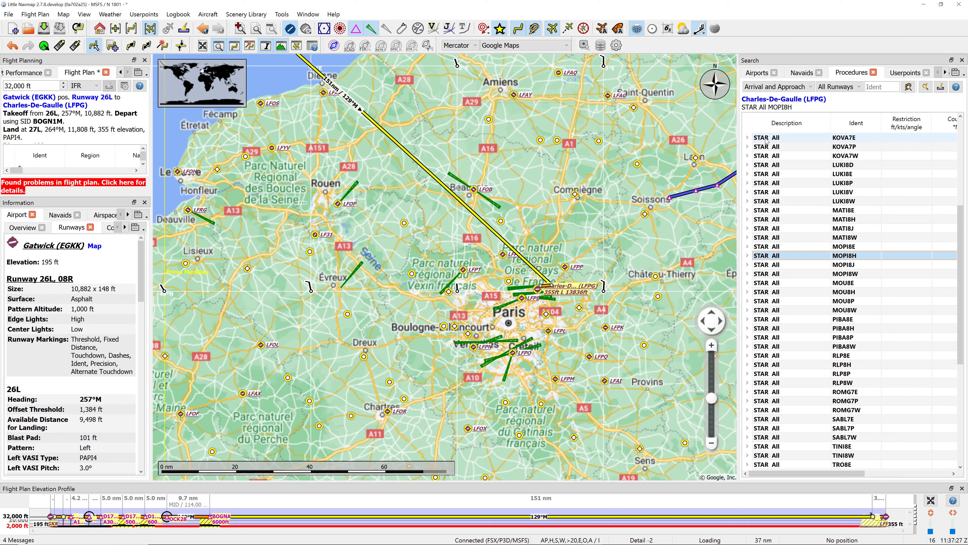
key("Down")
key("Down")
key("Down")
key("Down")
key("Down")
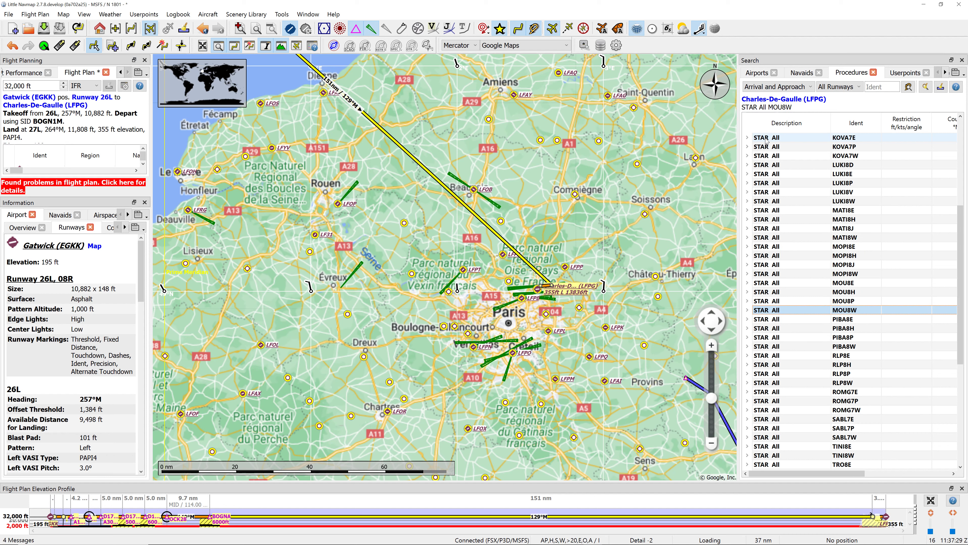
key("Down")
key("Down")
key("Down")
key("Down")
key("Down")
key("Down")
key("Down")
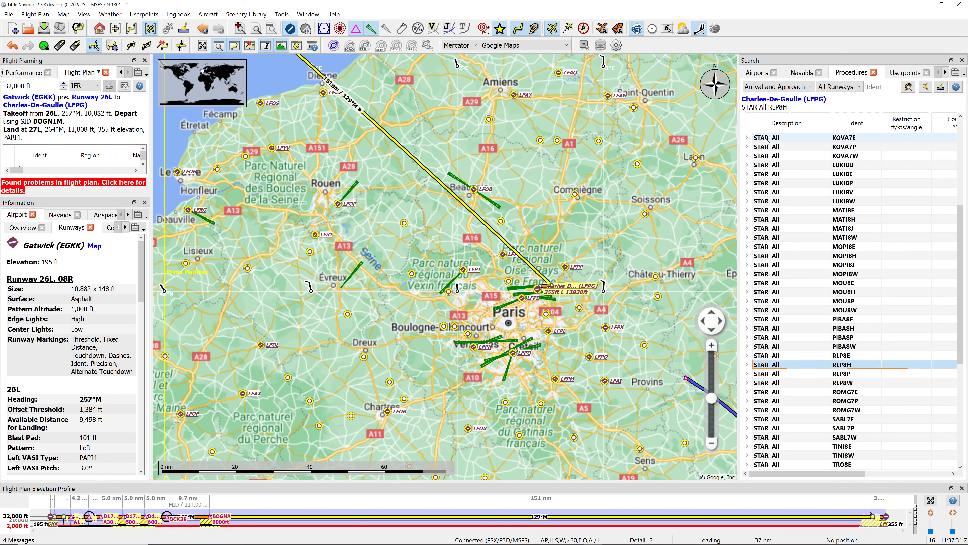
key("Down")
key("Down")
key("Down")
key("Down")
key("Down")
key("Down")
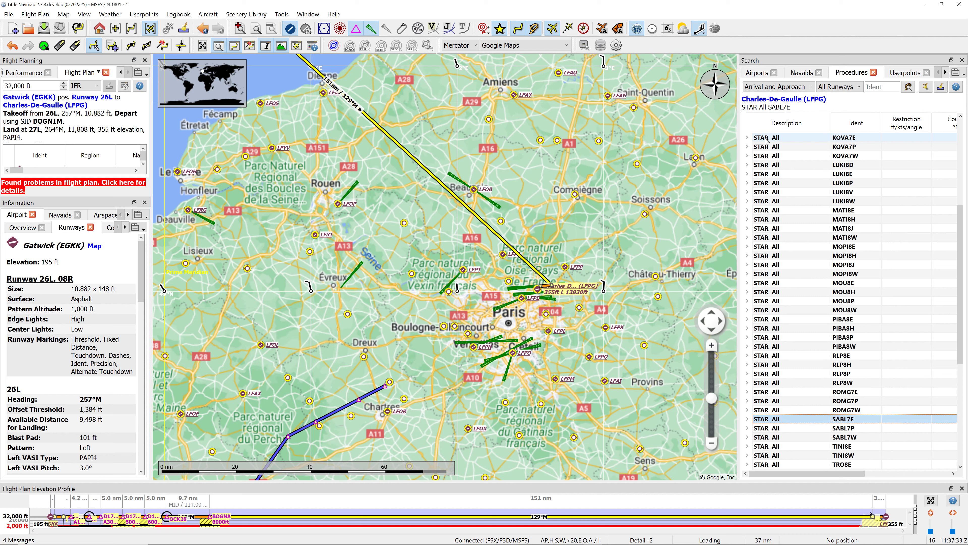
key("Down")
key("Down")
key("Down")
key("Down")
key("Down")
key("Down")
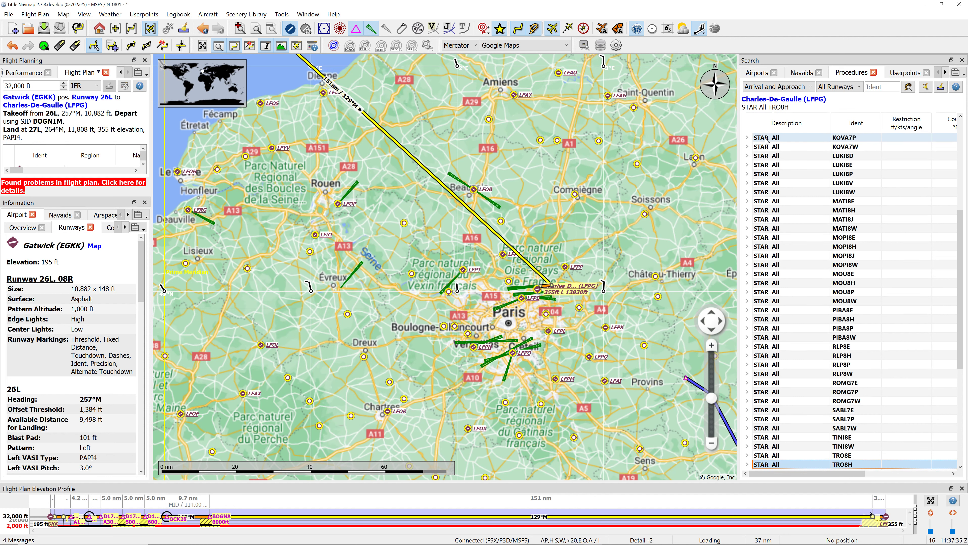
key("Down")
key("Down")
key("Down")
key("Down")
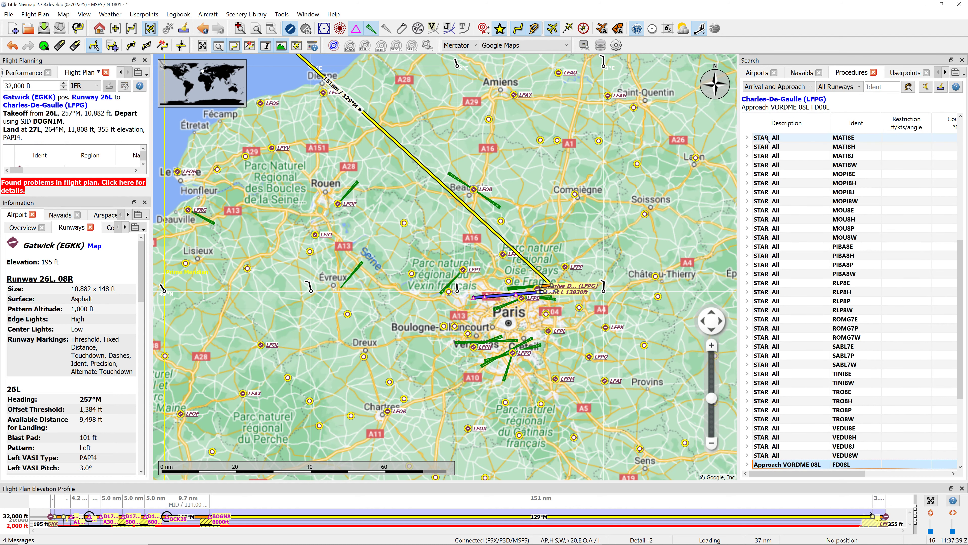
Insert Charles-De-Gaulle STAR VEDU8W into the flight plan with runway 27R as its arrival runway
scroll(552, 198, "down", 2)
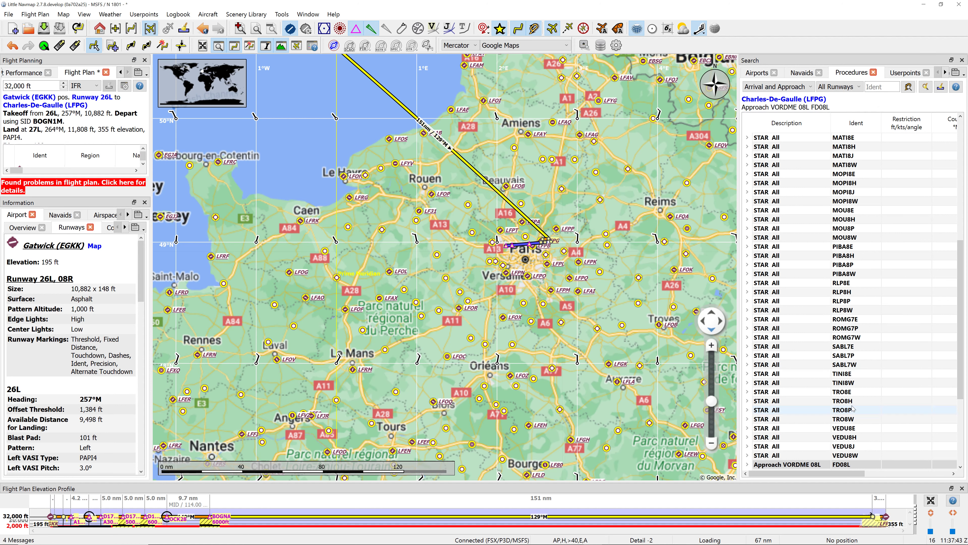
left_click(793, 455)
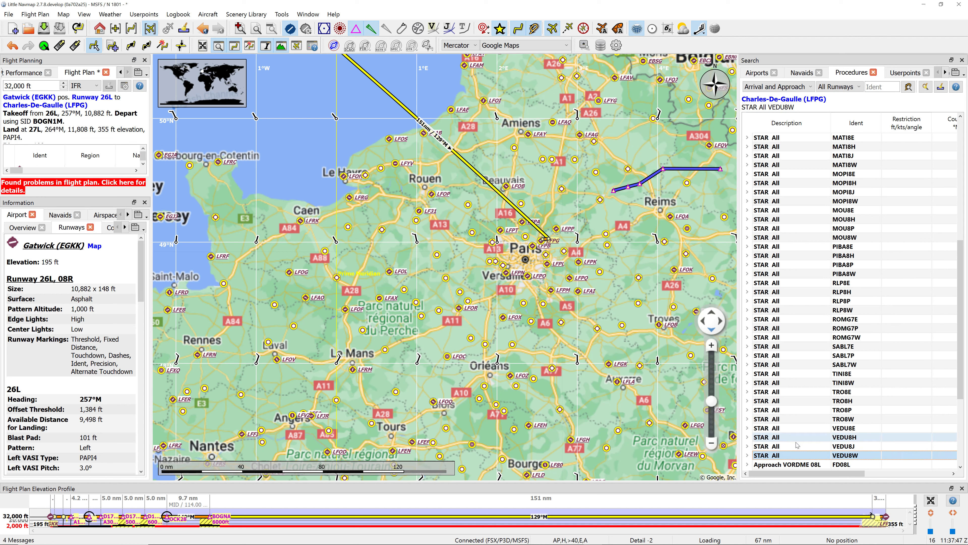
right_click(795, 459)
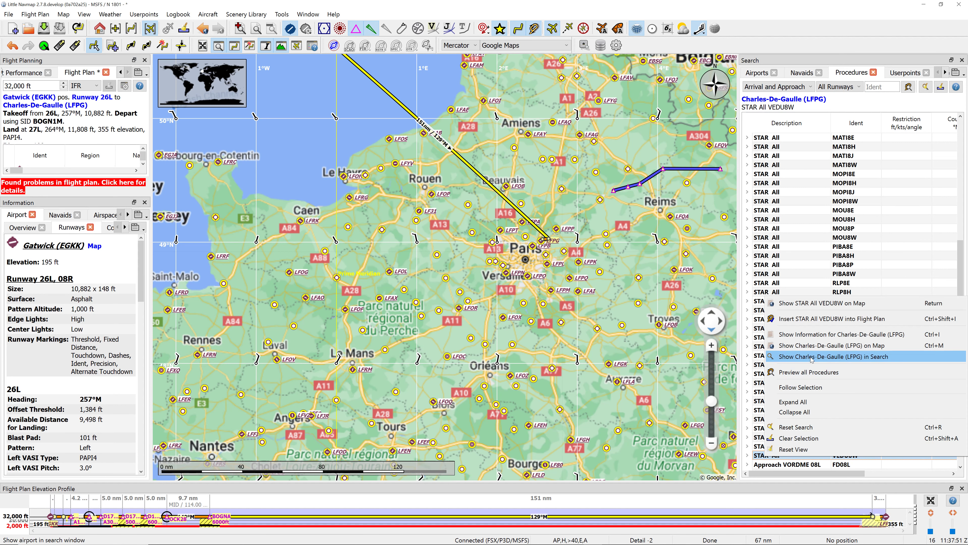
left_click(812, 319)
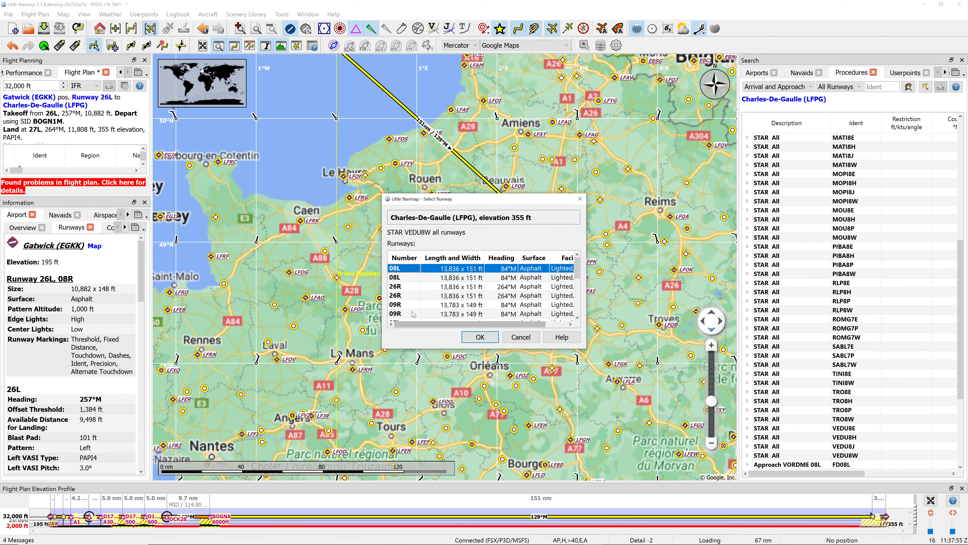
left_click_drag(577, 268, 577, 290)
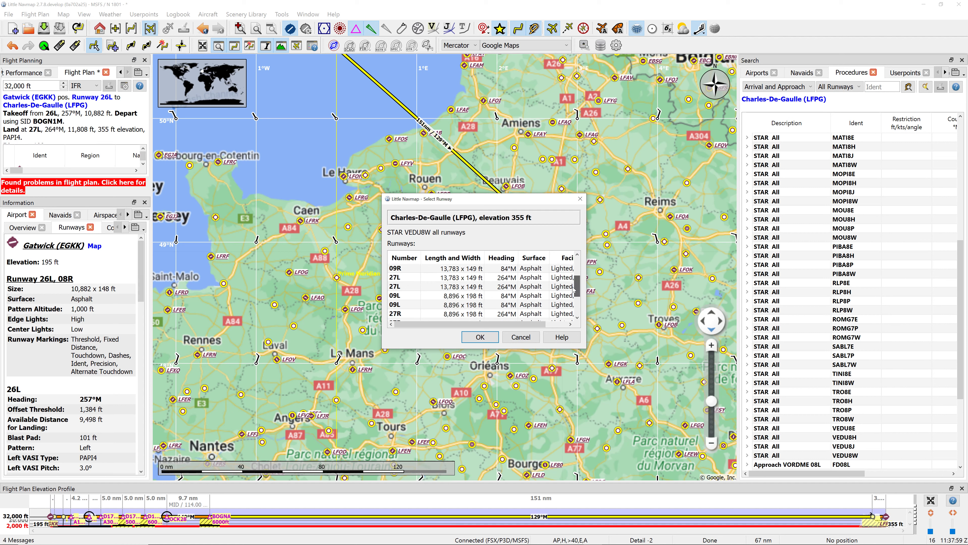
left_click(568, 314)
key("Return")
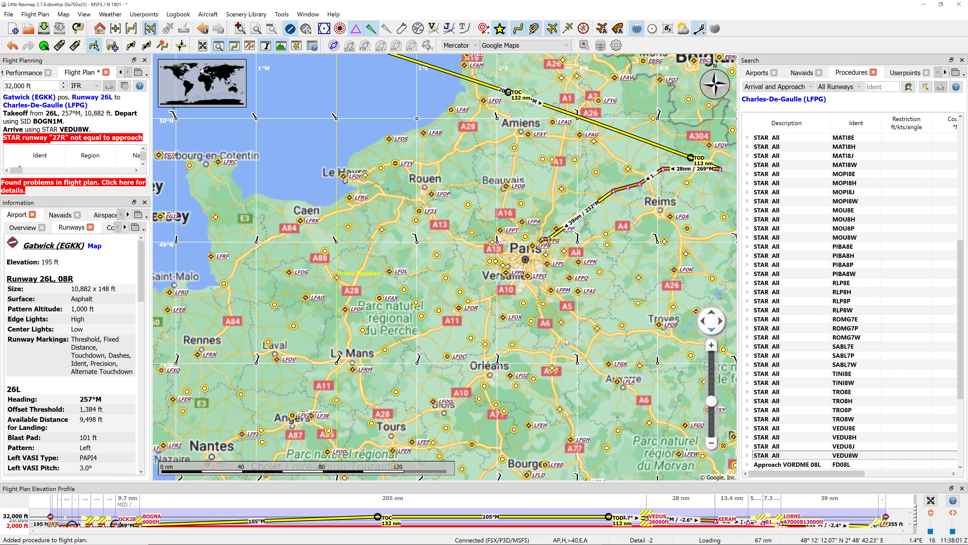
Examine the whole route on the map, from Gatwick across the Channel and along the VEDU8W arrival to Charles-De-Gaulle
scroll(478, 192, "down", 2)
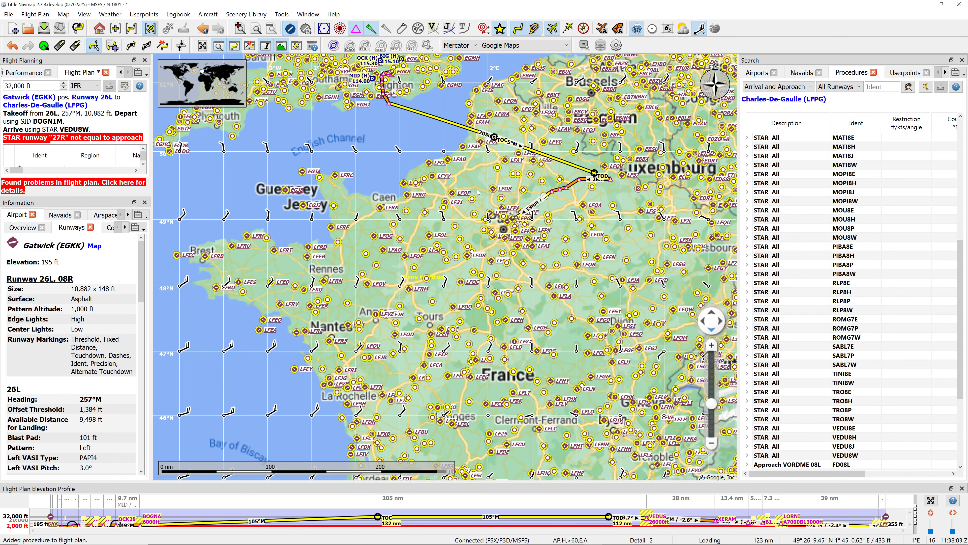
scroll(478, 193, "down", 2)
scroll(442, 156, "down", 2)
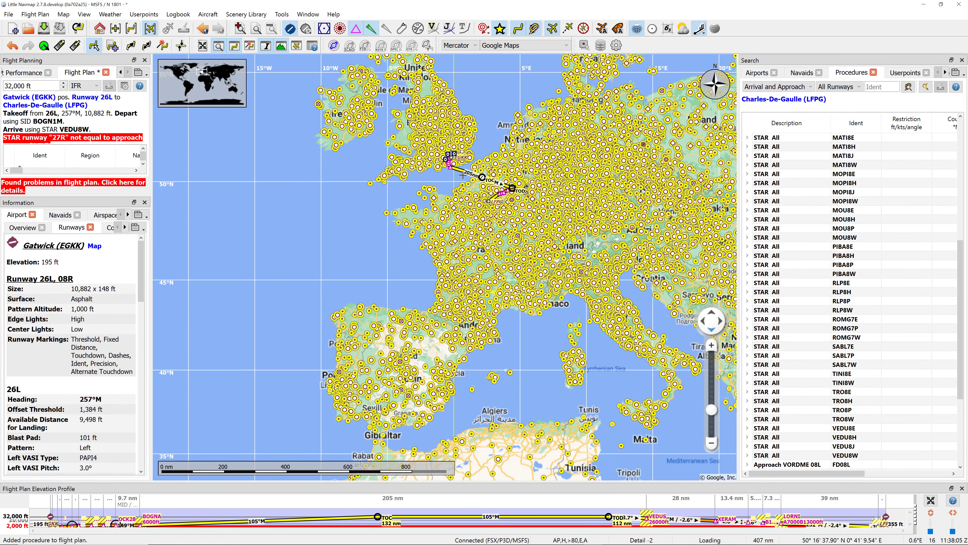
scroll(463, 174, "up", 4)
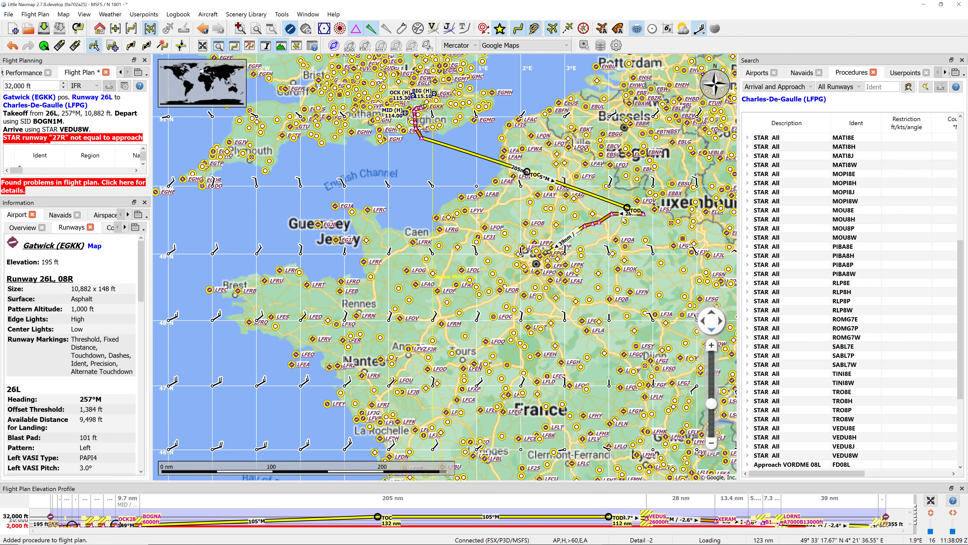
scroll(564, 261, "up", 5)
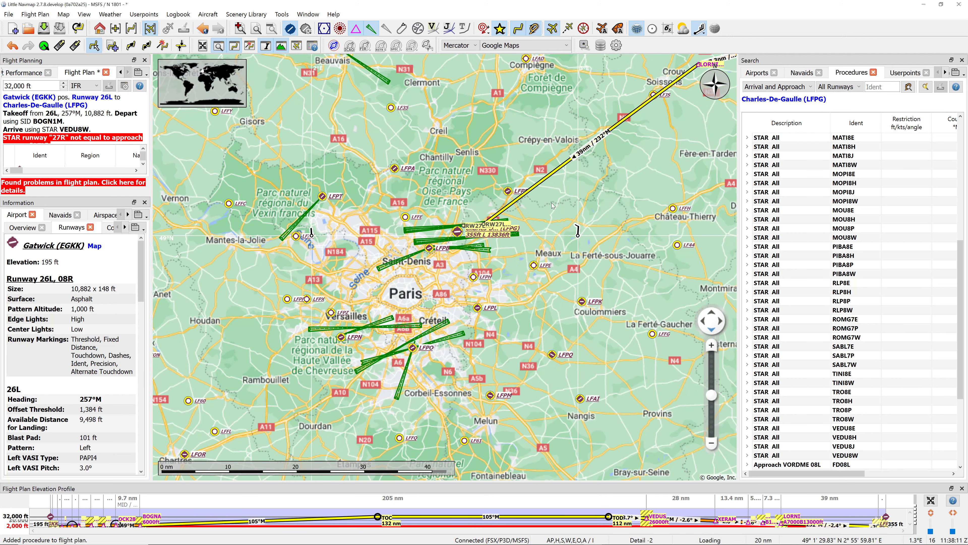
scroll(534, 188, "down", 5)
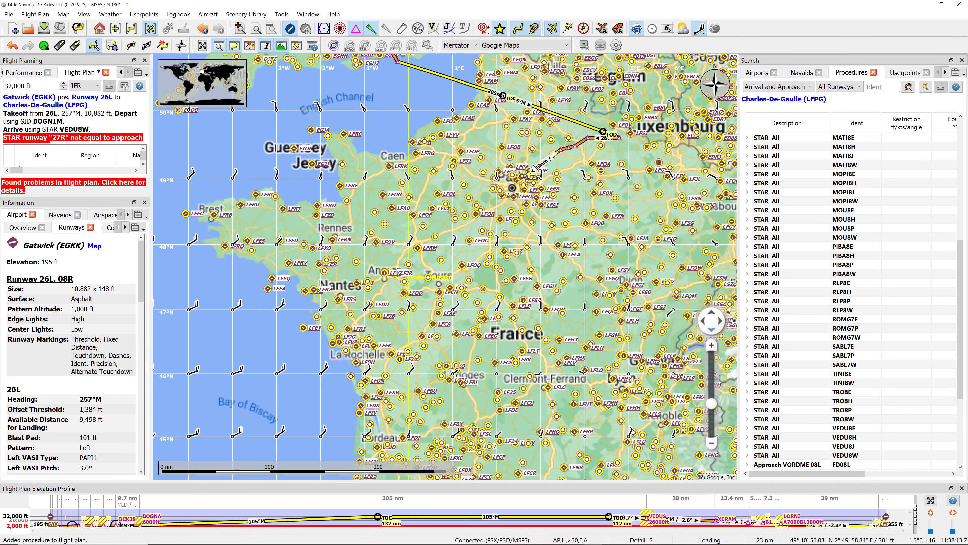
scroll(580, 183, "down", 3)
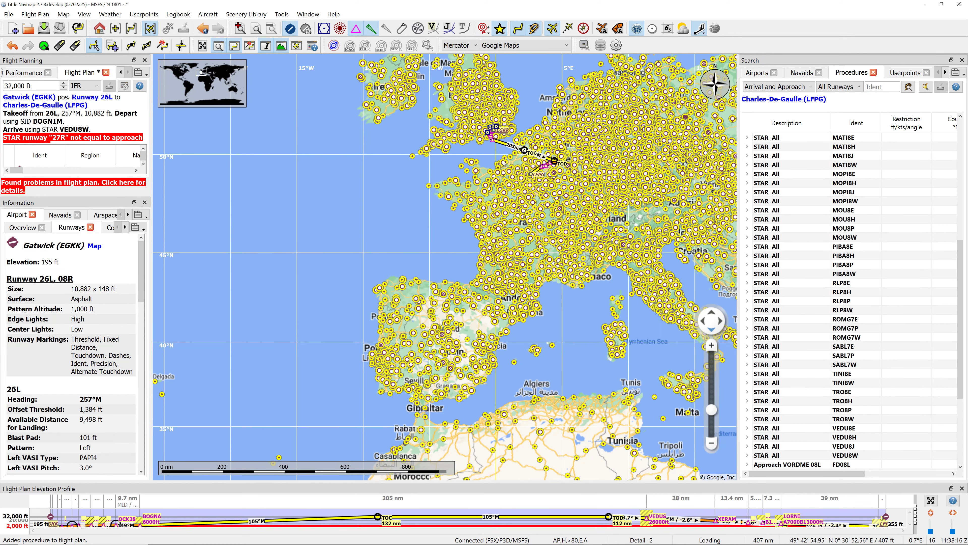
left_click_drag(521, 186, 523, 246)
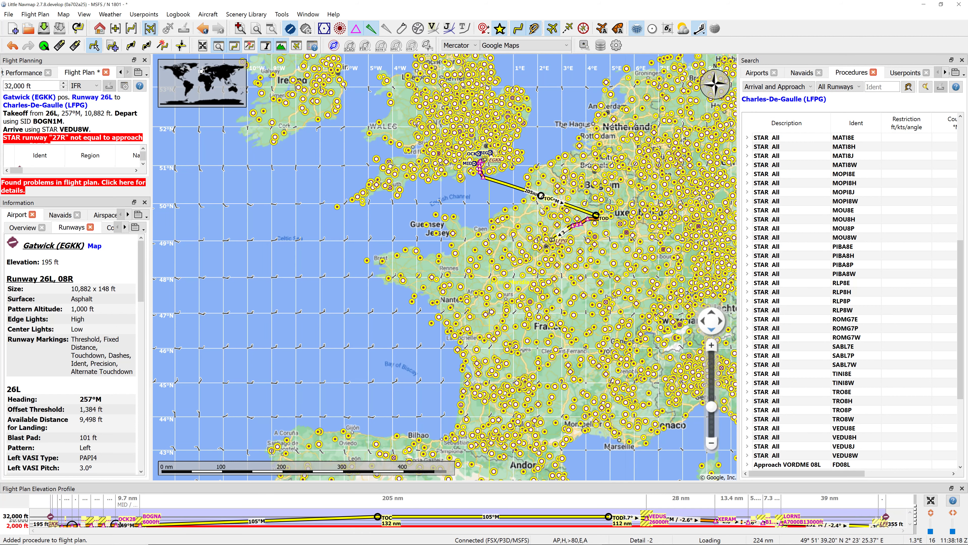
scroll(538, 210, "up", 2)
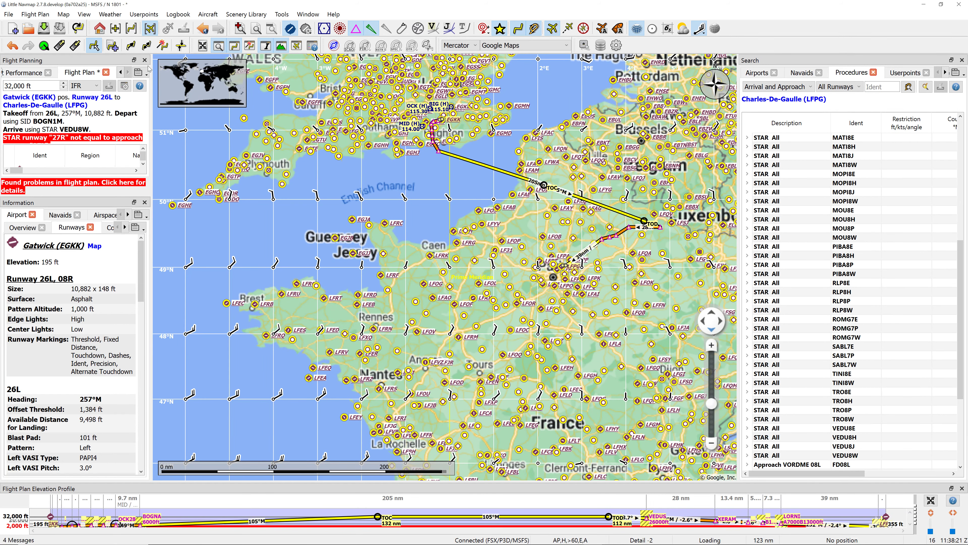
Calculate the flight plan from departure to destination using high-altitude jet airways at 32,000 ft, and leave the calculation dialog
left_click(160, 49)
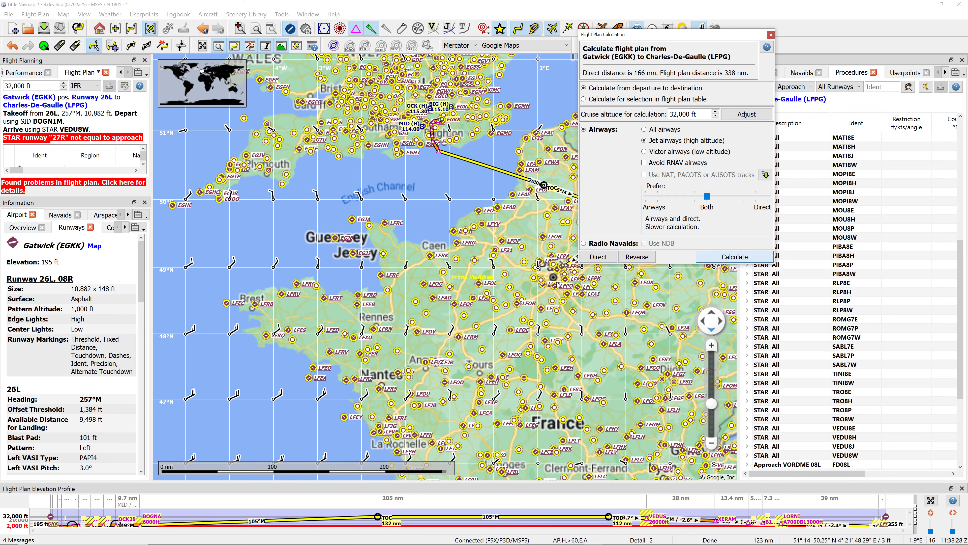
key("Escape")
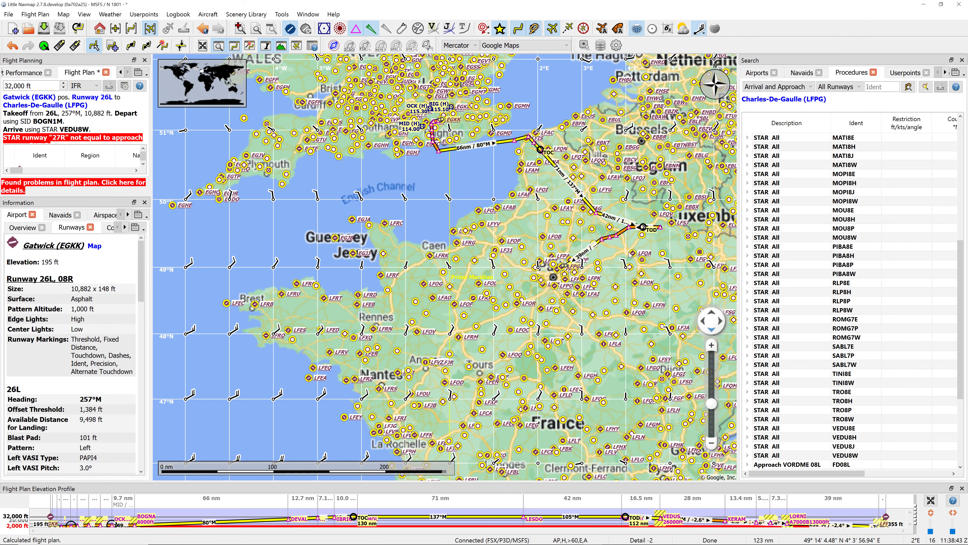
Switch to SimBrief in the Chrome browser and create a new flight in its dispatch system
mouse_move(620, 266)
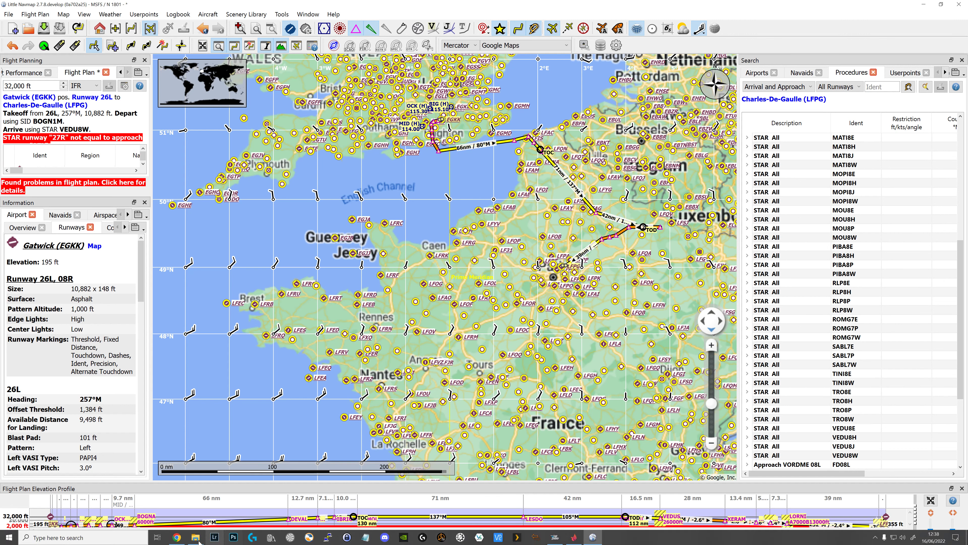
left_click(176, 537)
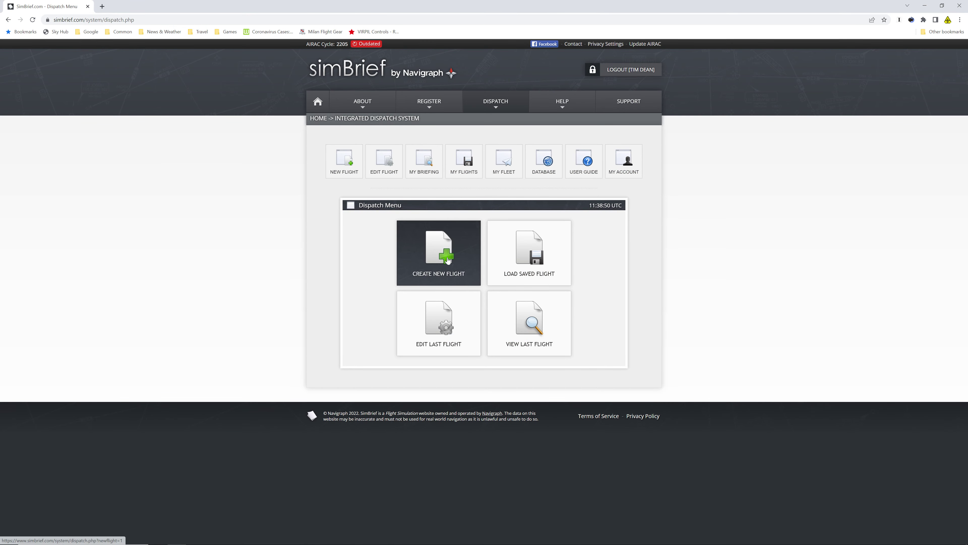
left_click(447, 261)
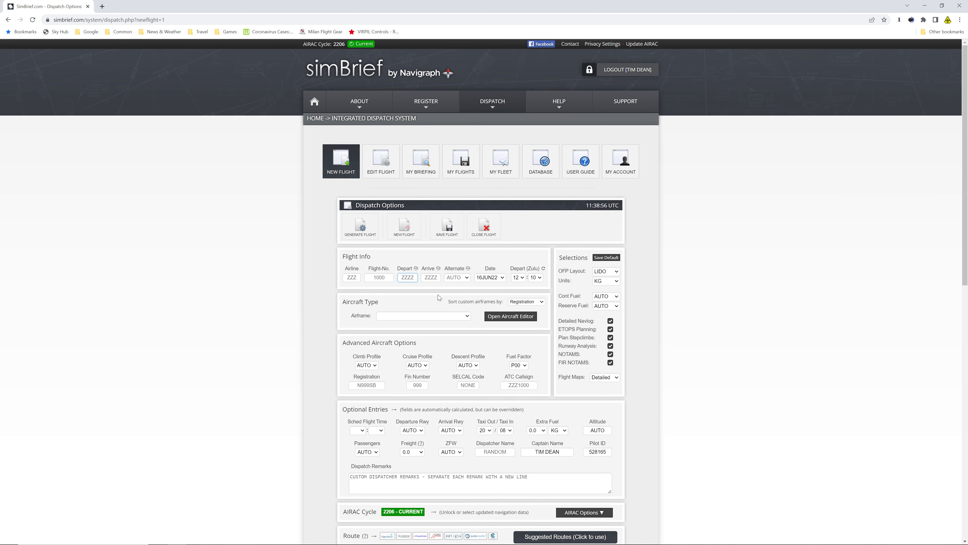
Set the new flight's departure airport to EGKK and its arrival airport to LFPG
type("EGKK")
key("alt+Tab")
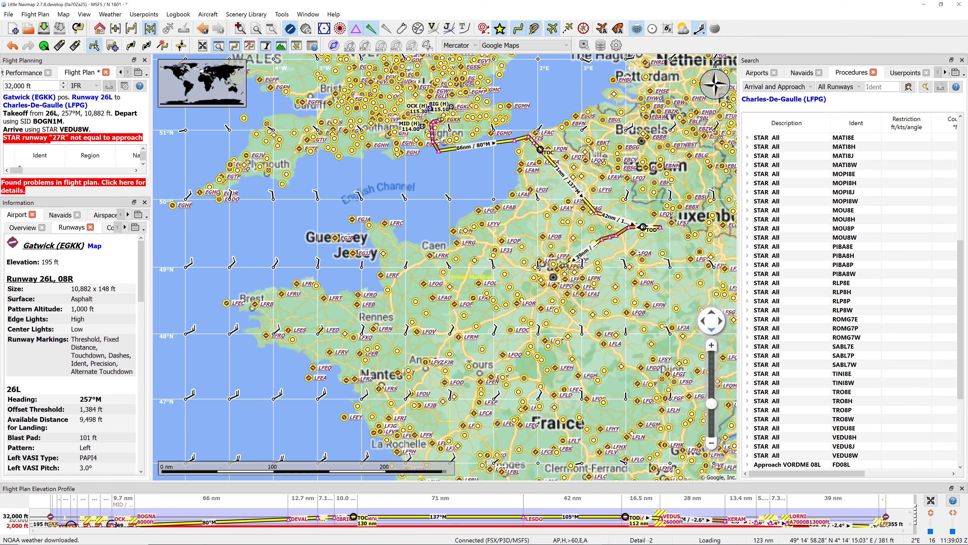
key("alt+Tab")
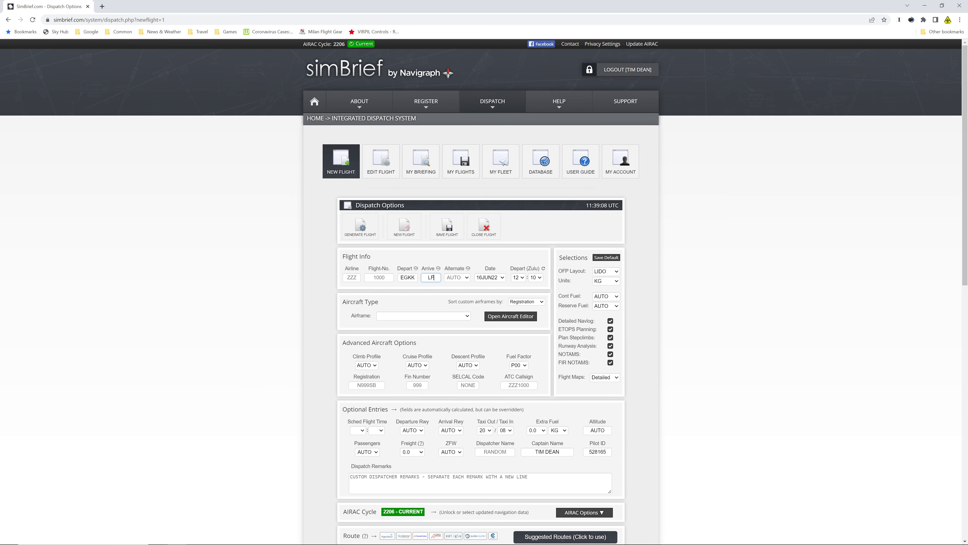
type("G")
Choose the A320-200 airframe for the flight and set its departure time to 04:30 Zulu
left_click(459, 317)
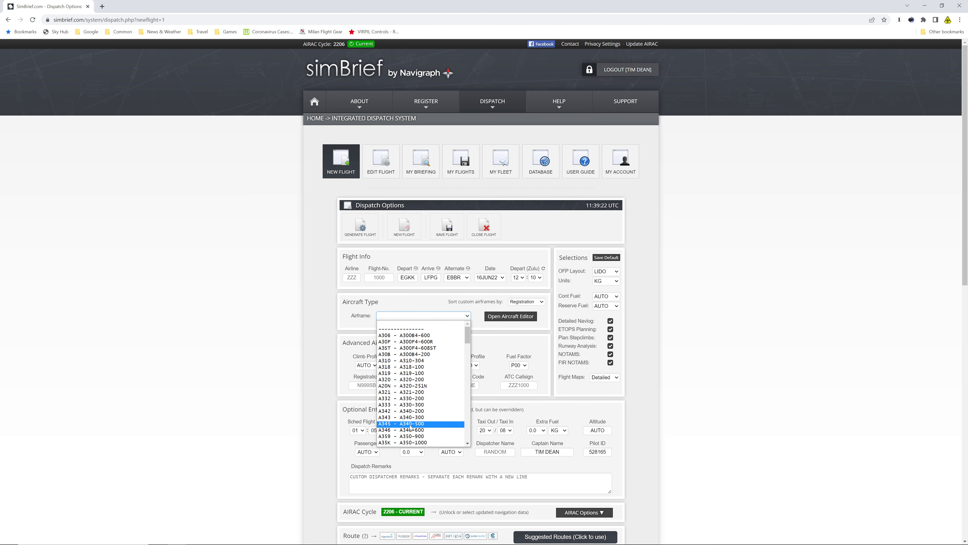
left_click(427, 379)
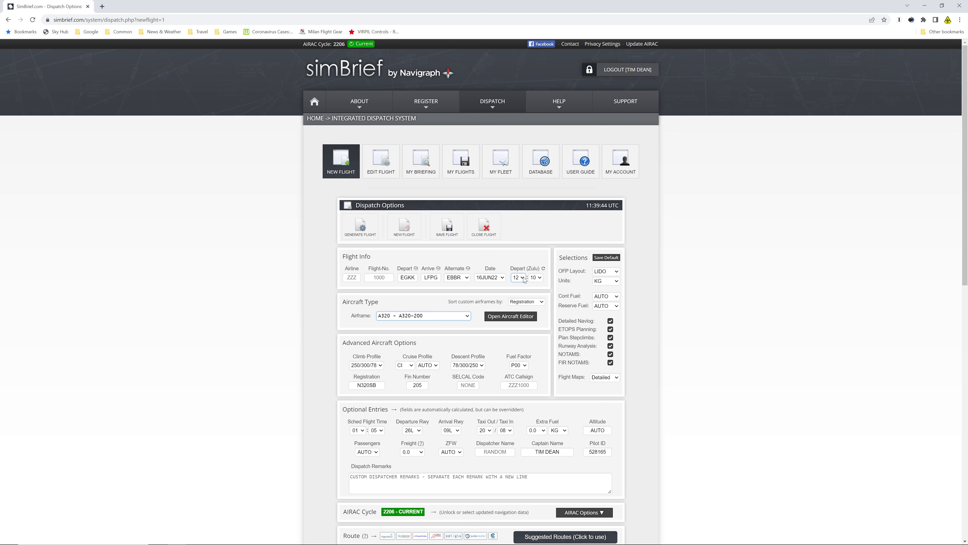
left_click(524, 278)
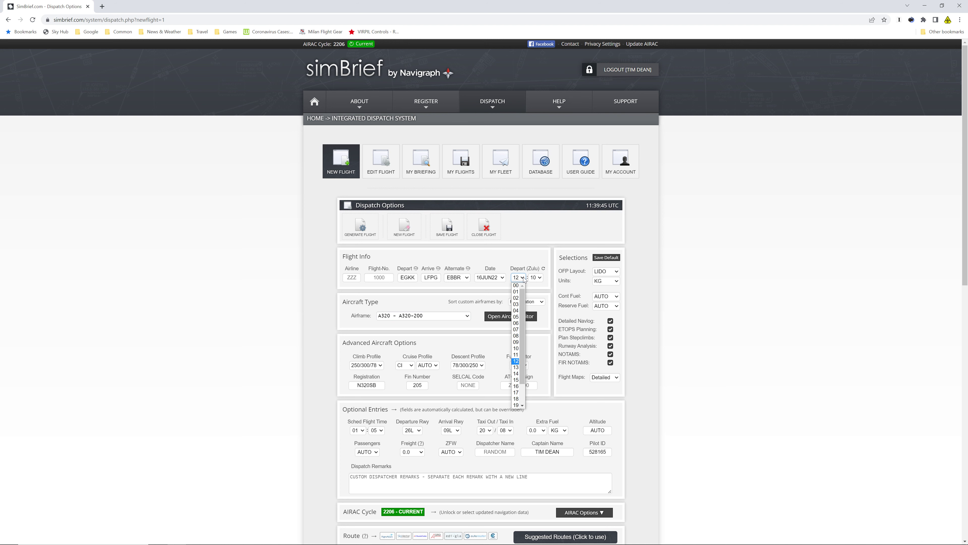
left_click(517, 310)
left_click(539, 279)
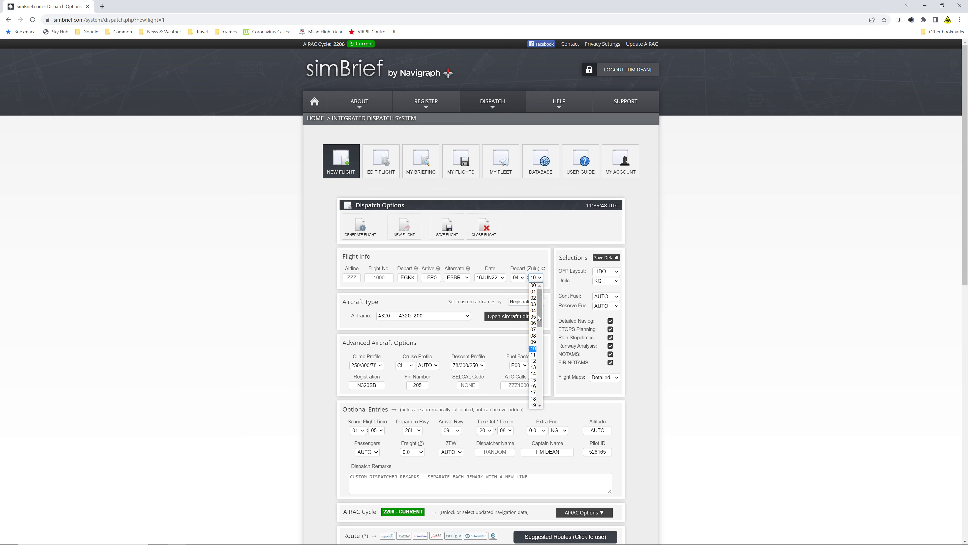
scroll(539, 403, "down", 4)
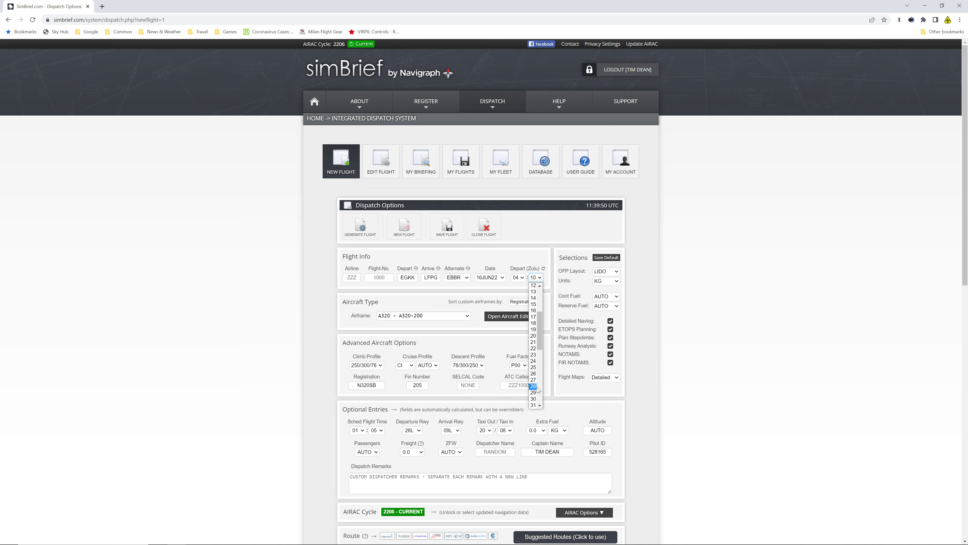
left_click(535, 401)
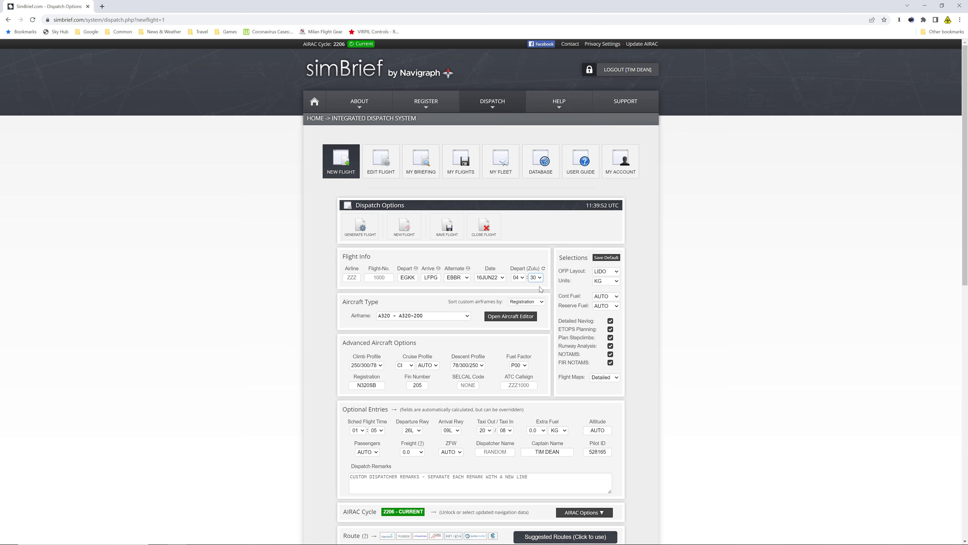
left_click(717, 304)
left_click(708, 295)
Compare the suggested routes on the map and use HARD1X HARDY M605 XIDIL UM605 BIBAX BIBA9E
scroll(708, 295, "down", 3)
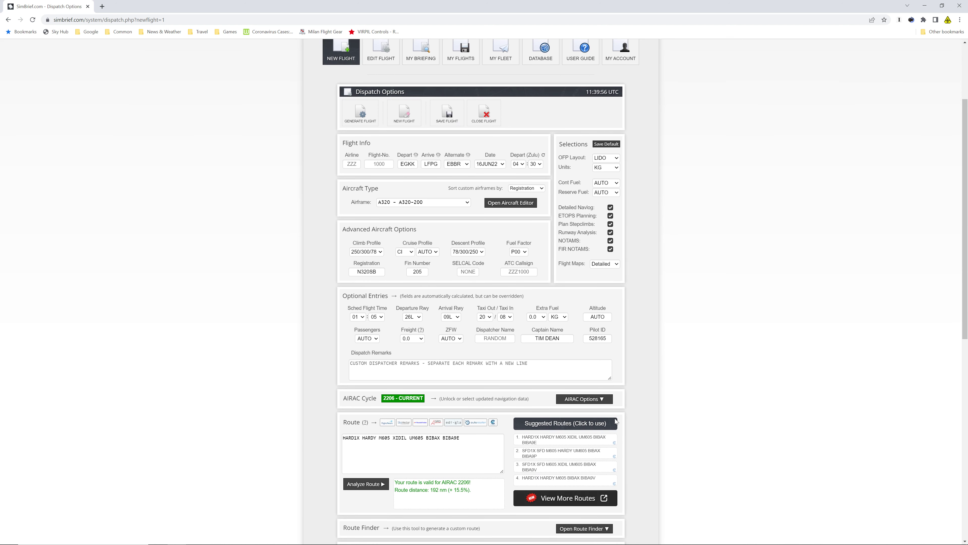
left_click(561, 441)
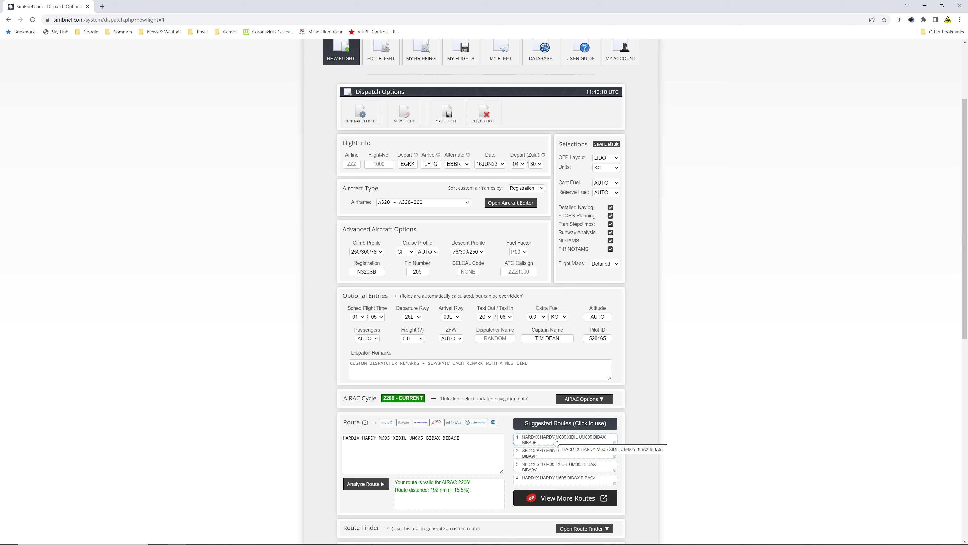
scroll(757, 319, "down", 1)
scroll(756, 318, "down", 5)
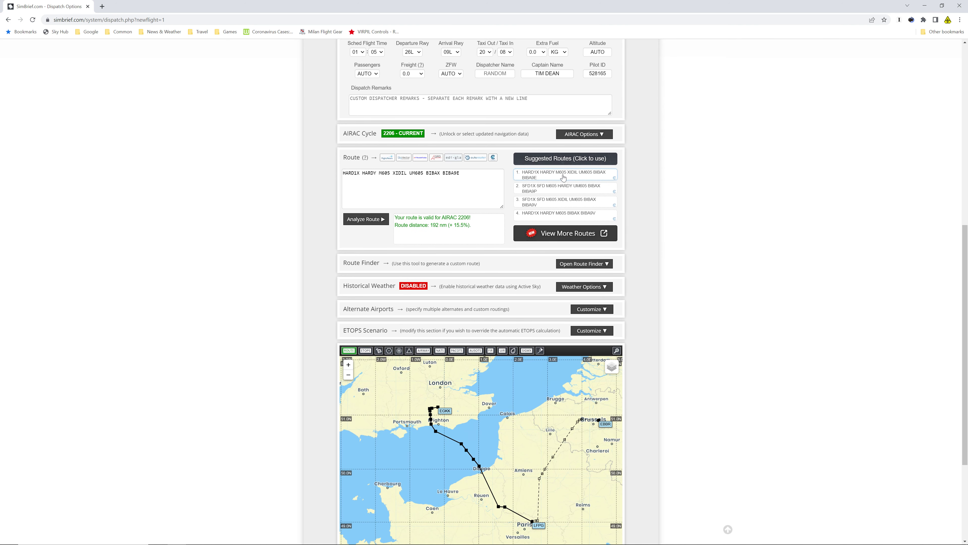
left_click(560, 202)
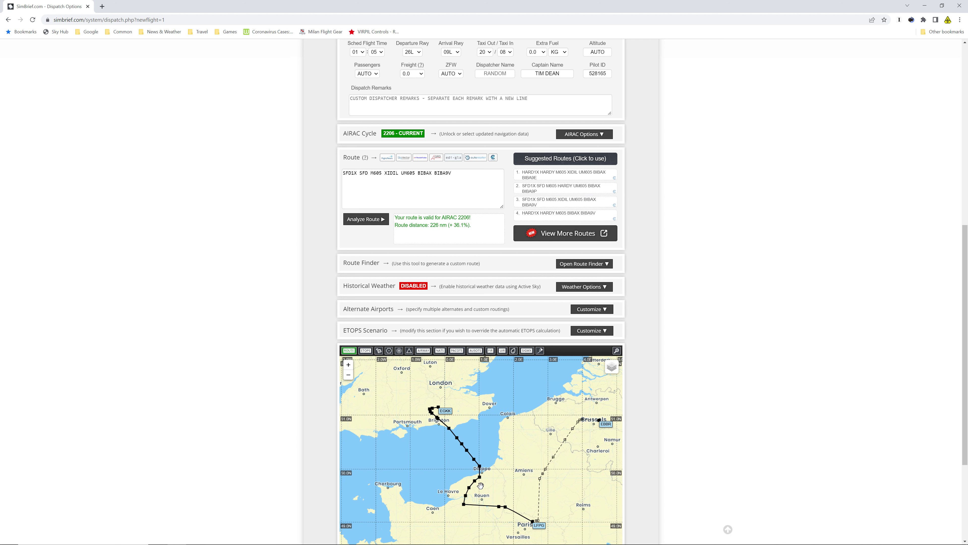
left_click(563, 174)
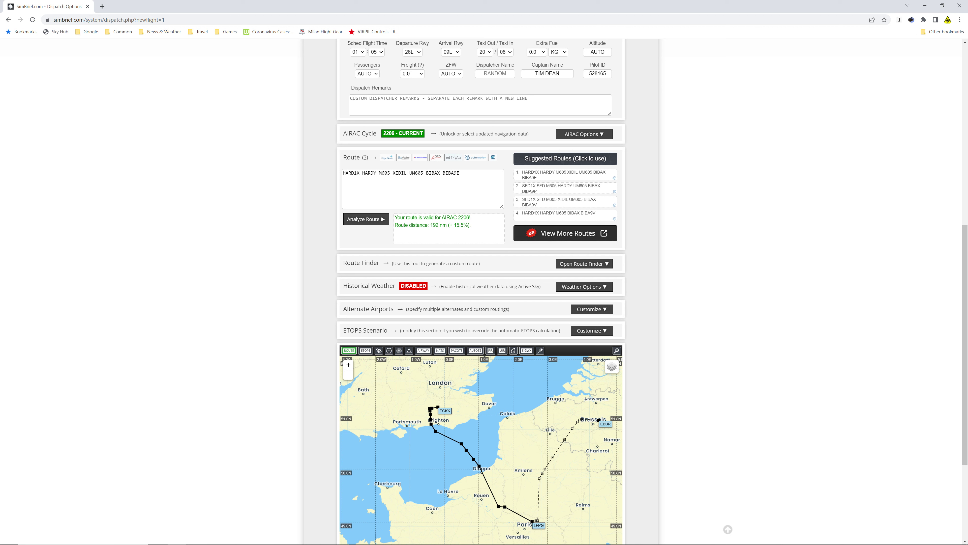
Review the chosen route string from its SID to its STAR, together with its path on the map
left_click(422, 189)
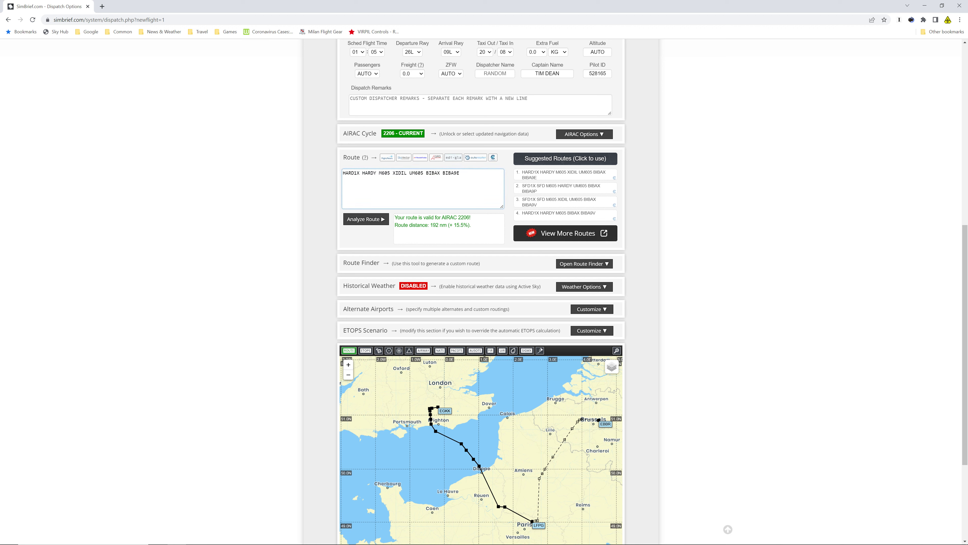
left_click_drag(459, 172, 342, 173)
left_click(368, 173)
left_click_drag(459, 172, 342, 175)
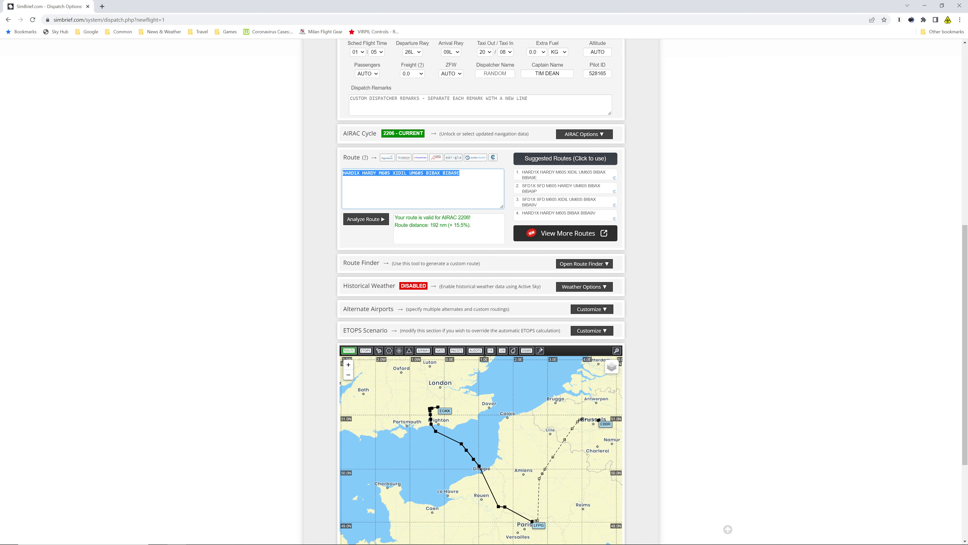
left_click(342, 174)
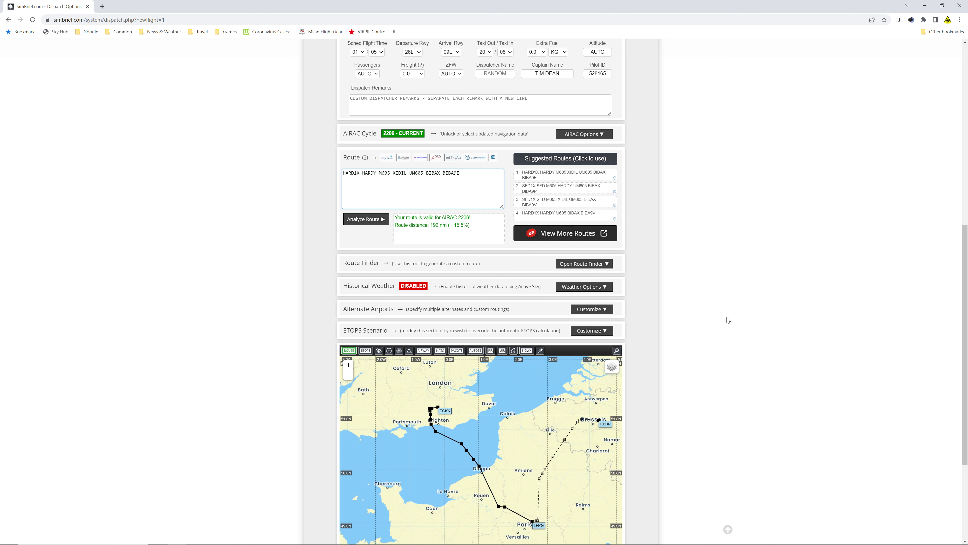
scroll(727, 320, "down", 3)
scroll(728, 320, "up", 5)
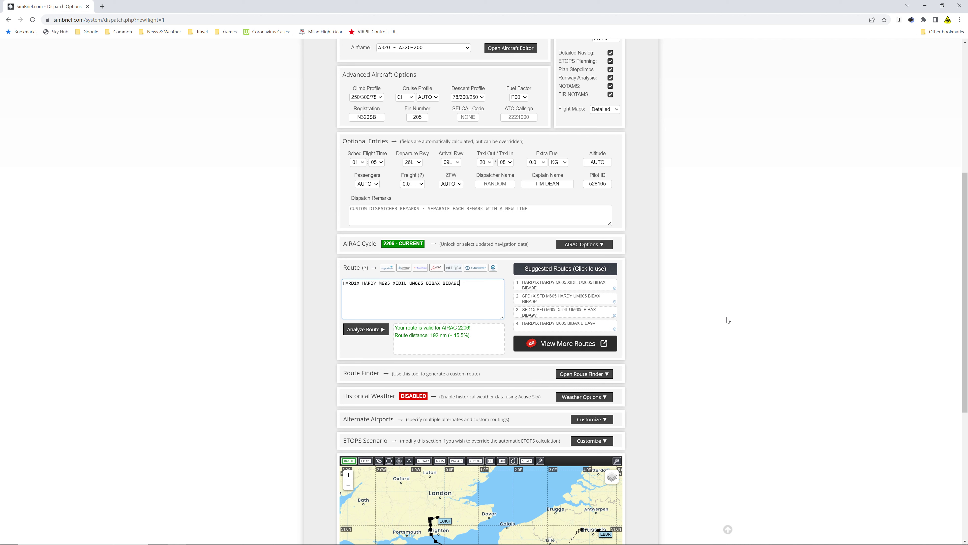
scroll(446, 417, "down", 3)
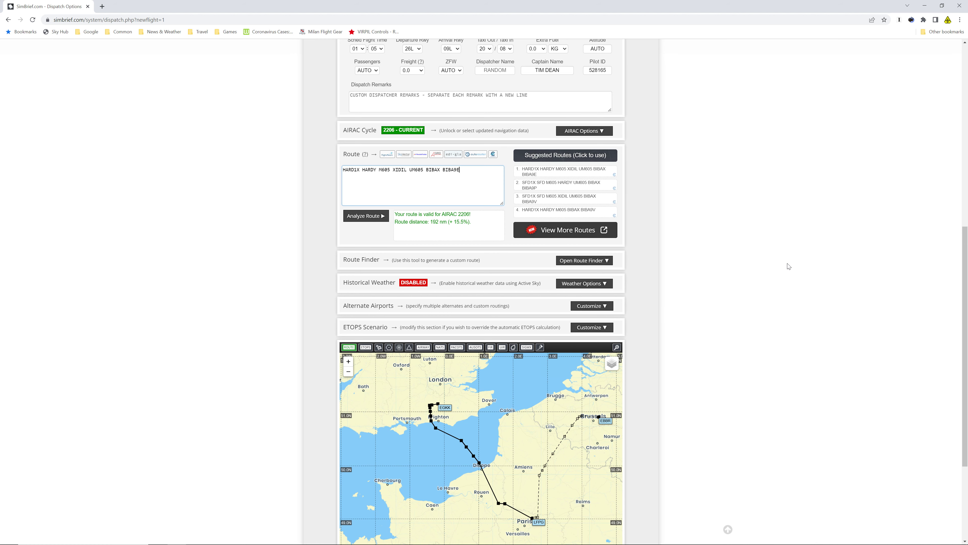
Generate the EGKK to LFPG flight plan, allowing it to overwrite previously generated plans
scroll(788, 267, "up", 5)
scroll(789, 266, "up", 3)
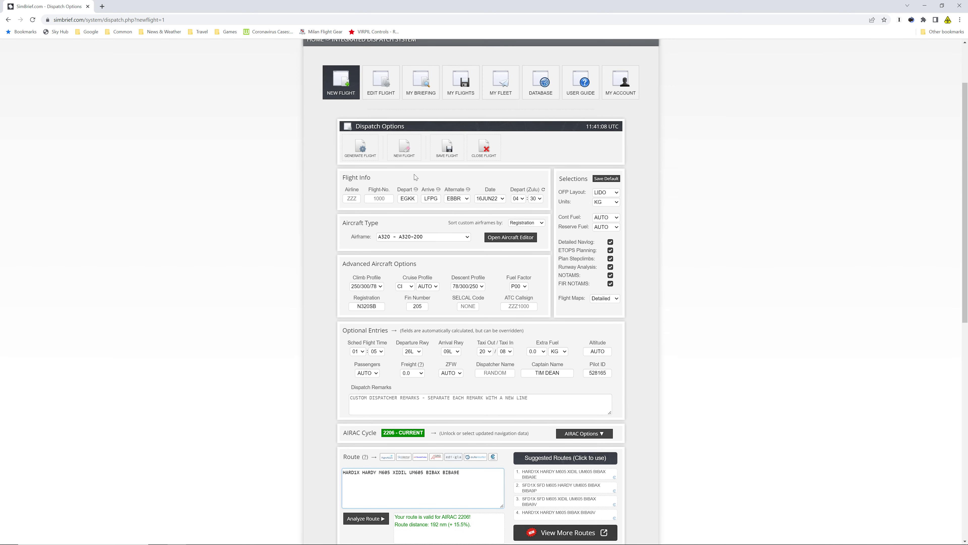
left_click(362, 150)
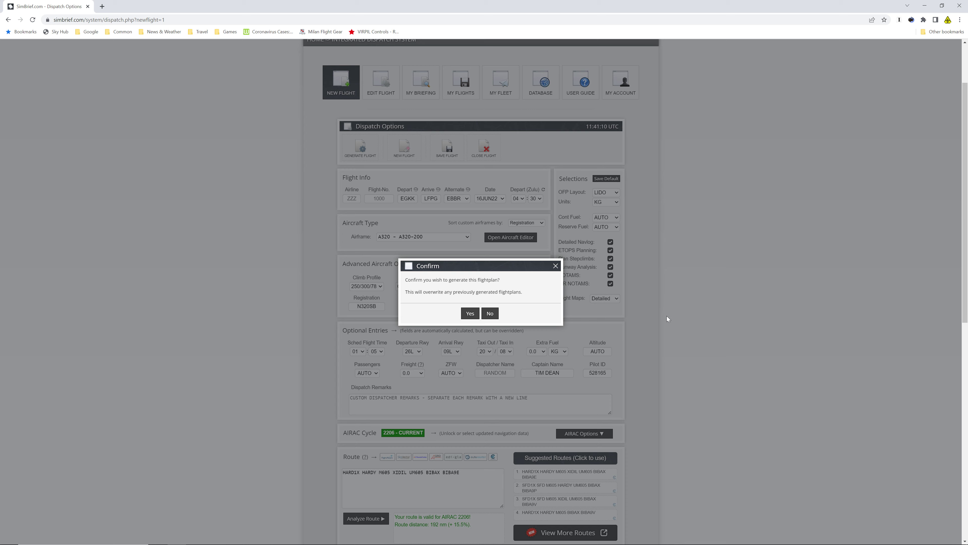
left_click(470, 313)
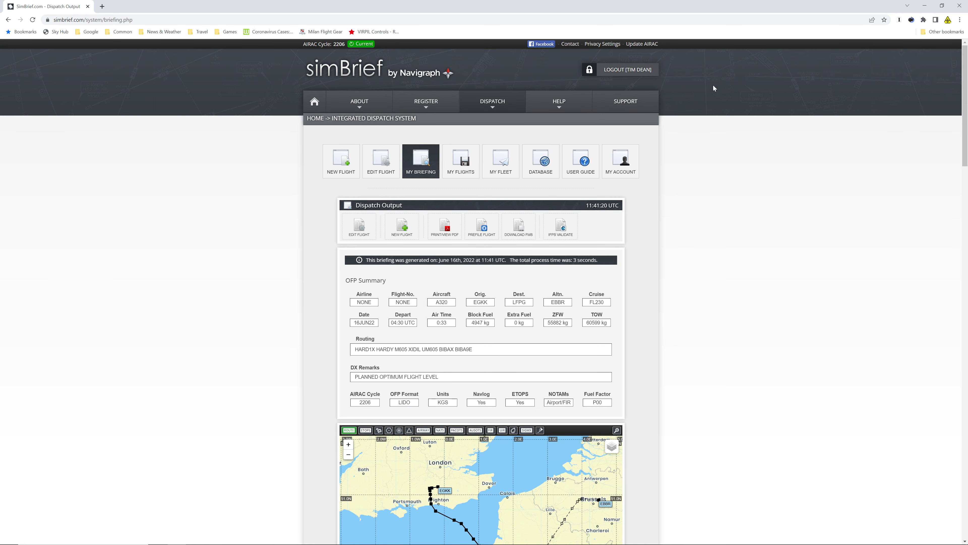
Minimize the browser and close Little Navmap without saving the changed flight plan
left_click(924, 5)
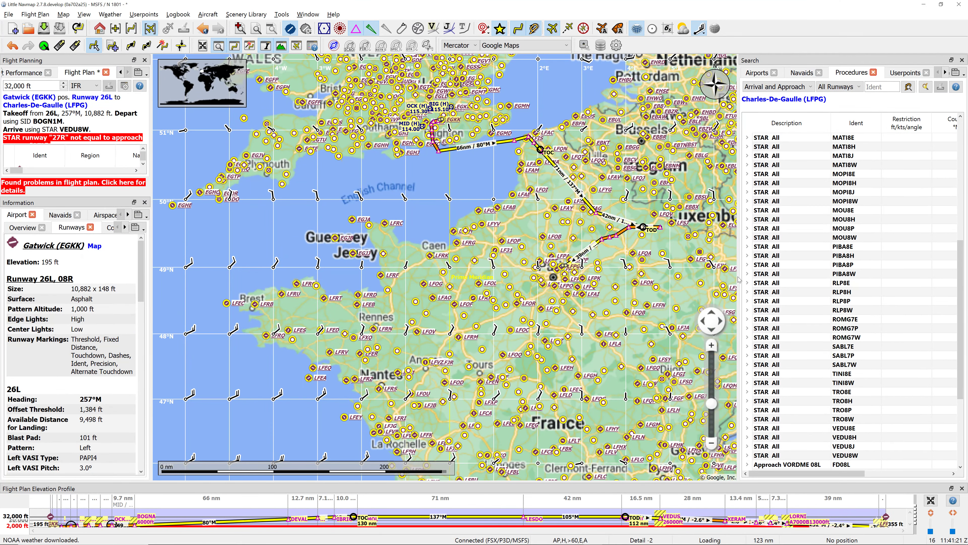
left_click(958, 5)
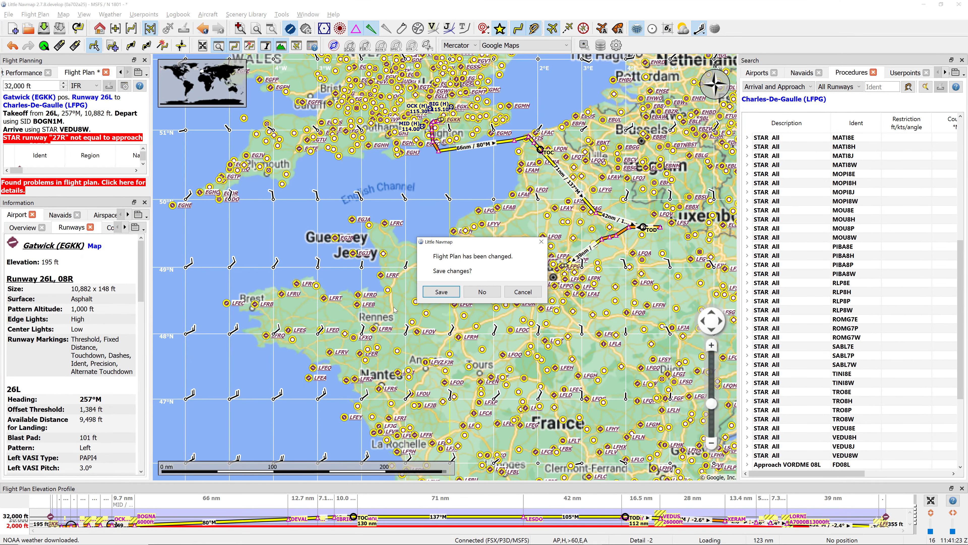
left_click(467, 296)
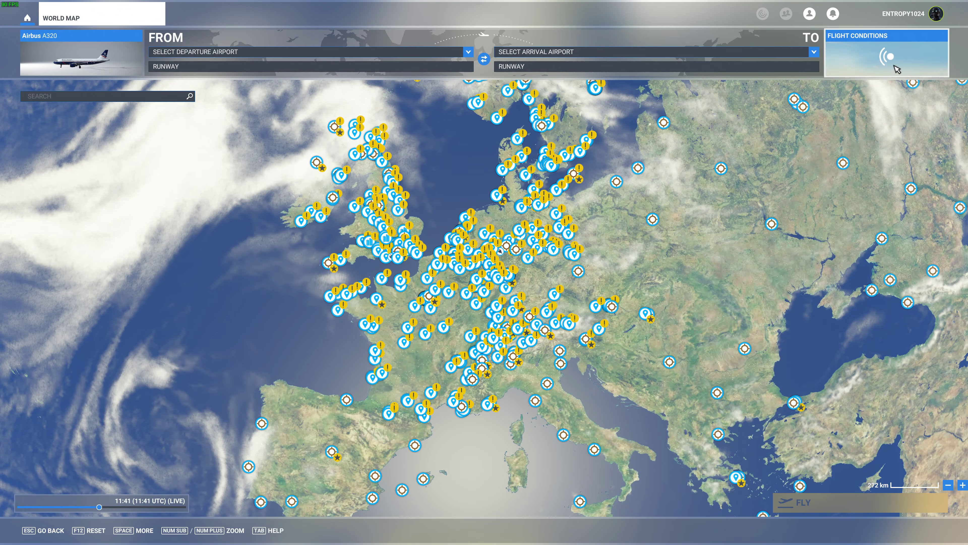
Return to the desktop windows and check the Windows notifications for the SimBrief Downloader's flight plan alert
key("alt+Tab")
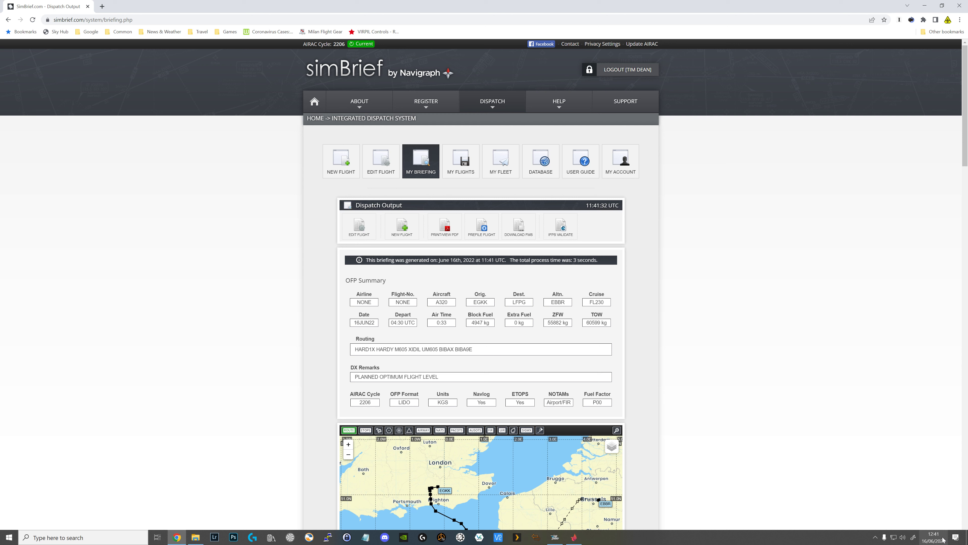
left_click(956, 537)
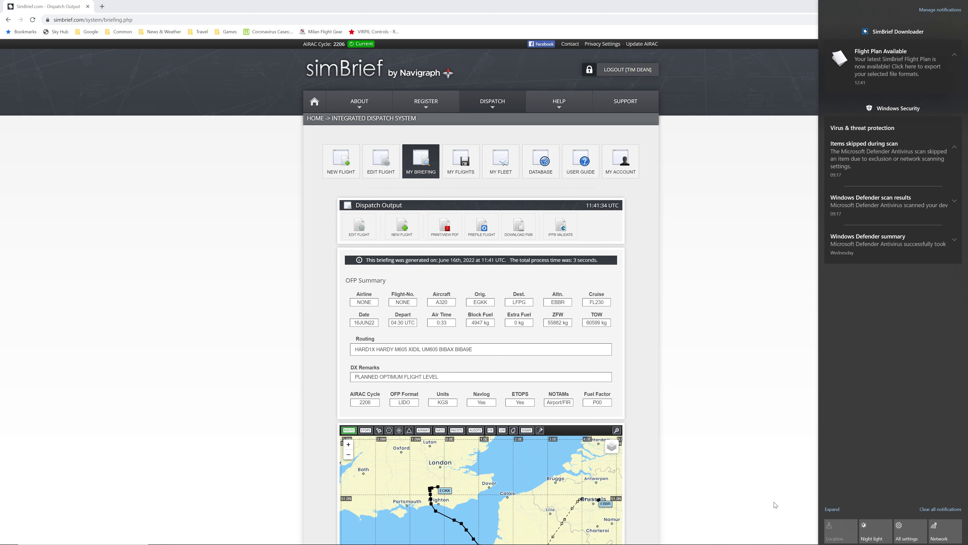
key("Escape")
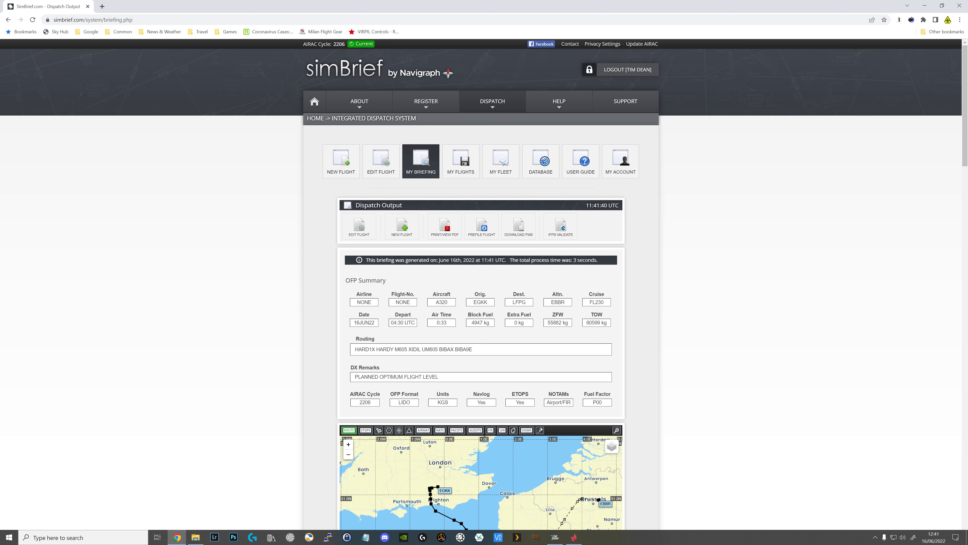
left_click(965, 536)
left_click(818, 300)
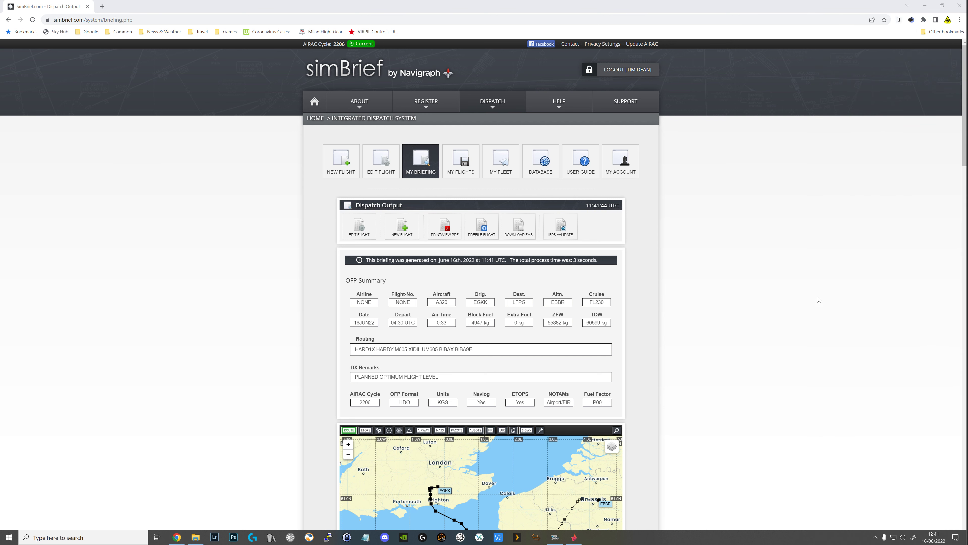
left_click(924, 5)
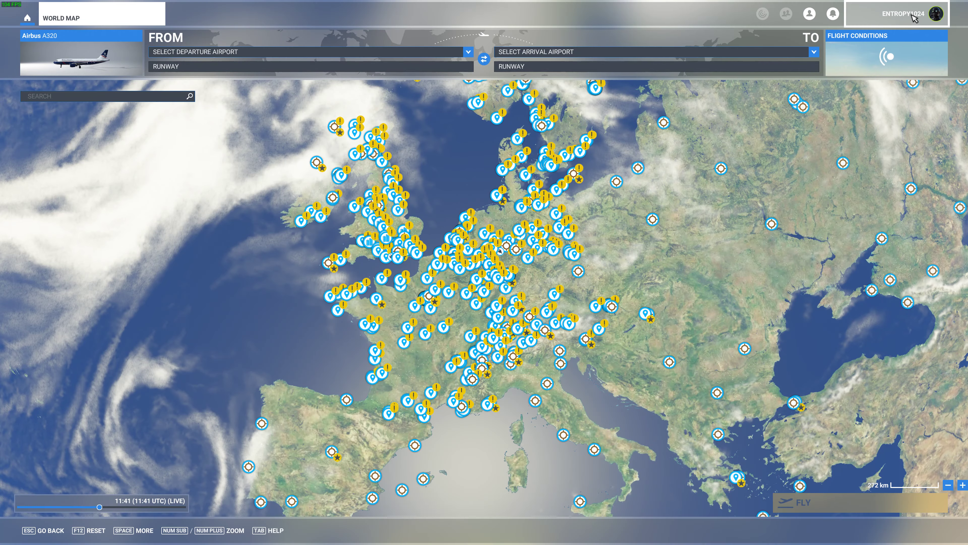
key("alt+Tab")
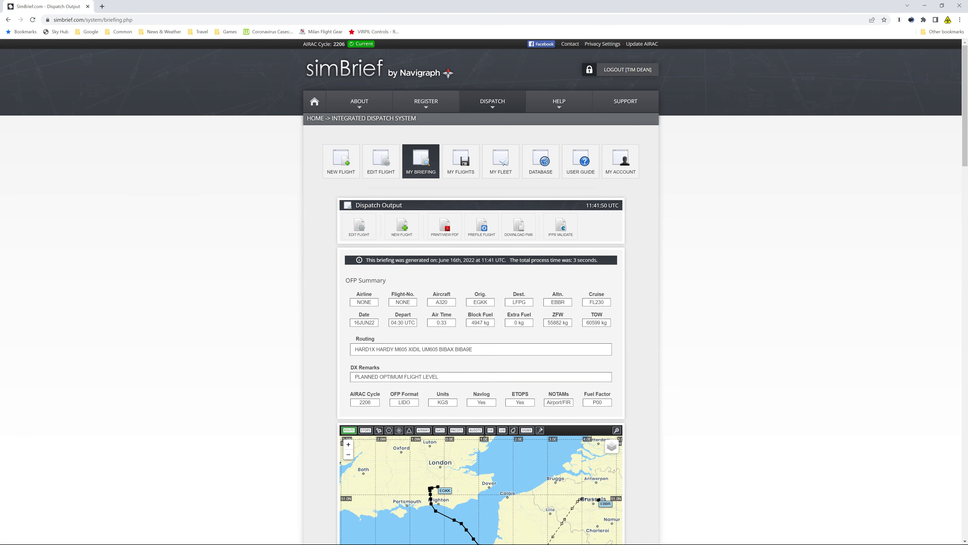
key("alt+Tab")
key("Tab")
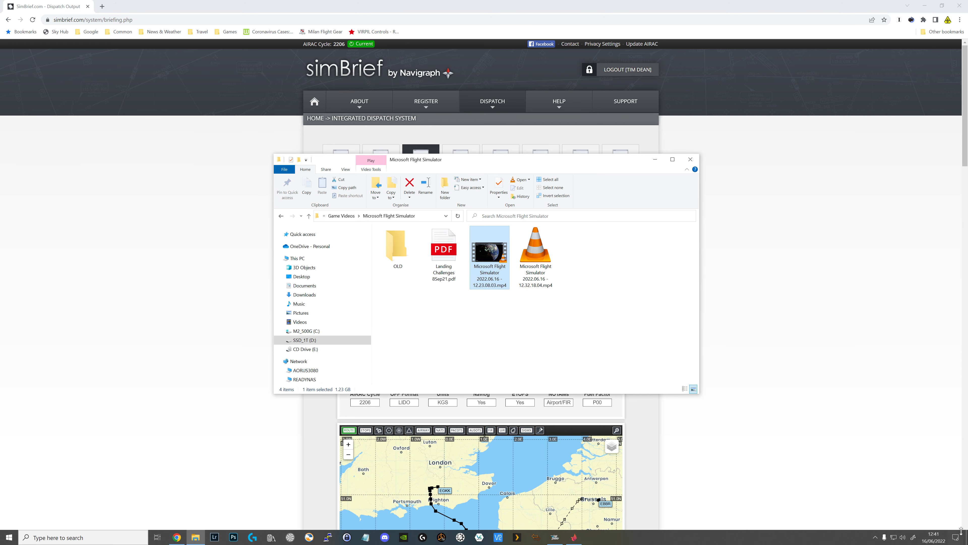
left_click(956, 537)
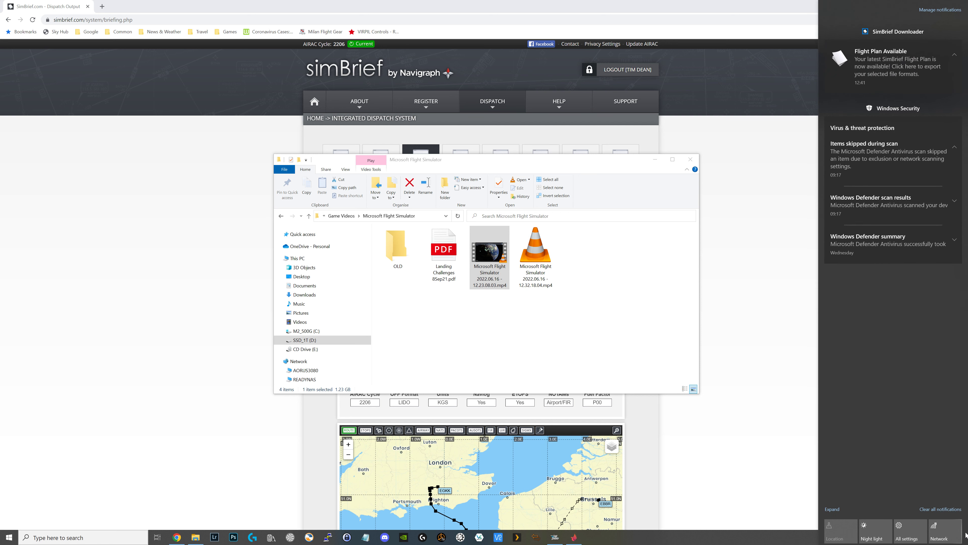
left_click(789, 541)
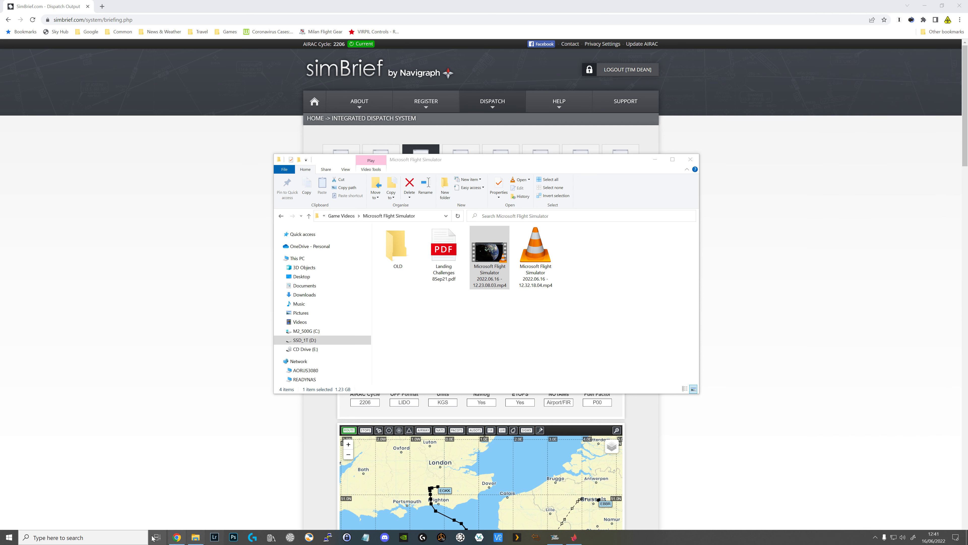
Find and open the SimBrief Downloader app and refresh its latest flight plan
key("super+s")
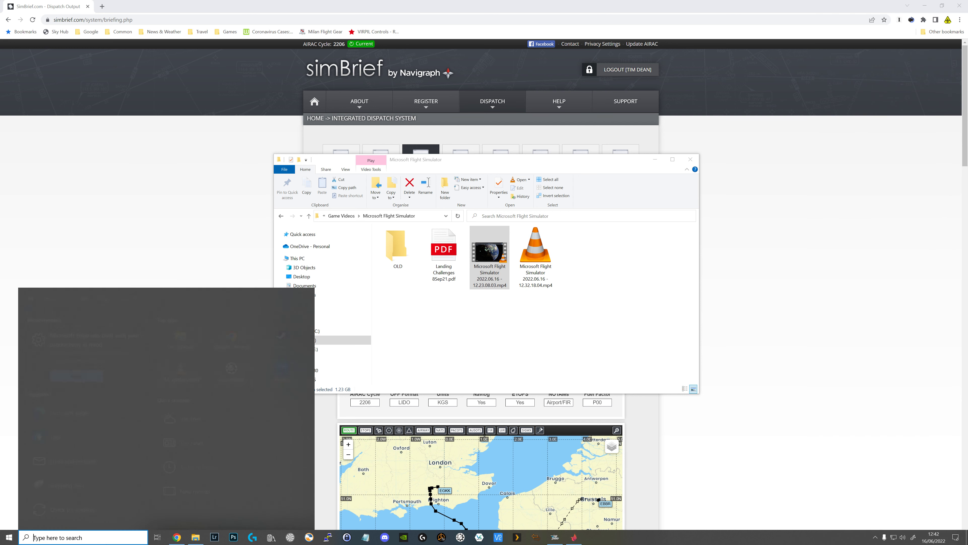
type("sim")
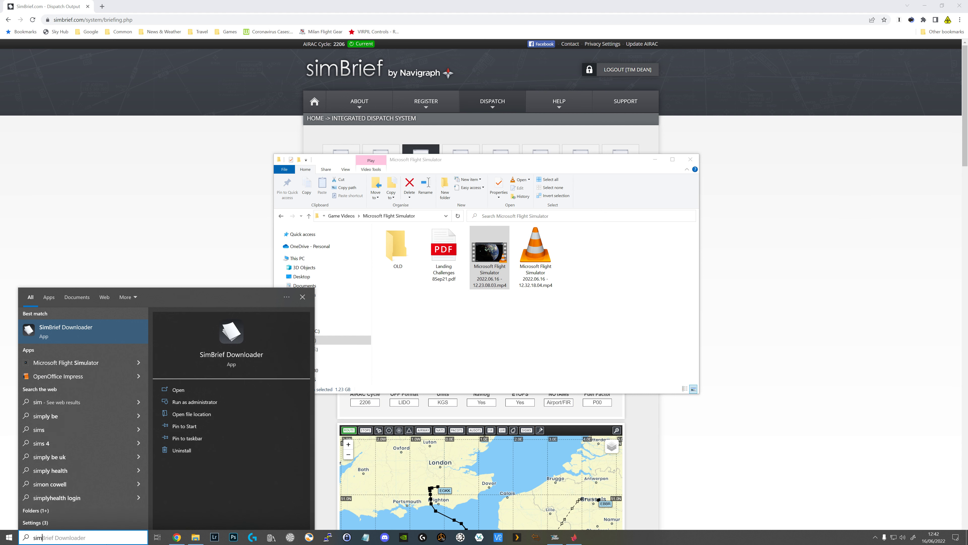
left_click(76, 328)
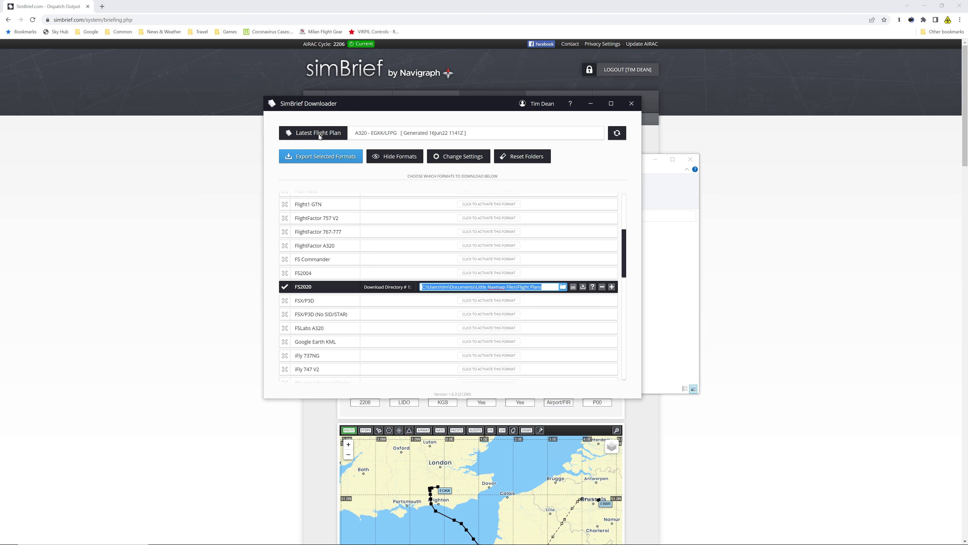
left_click(614, 133)
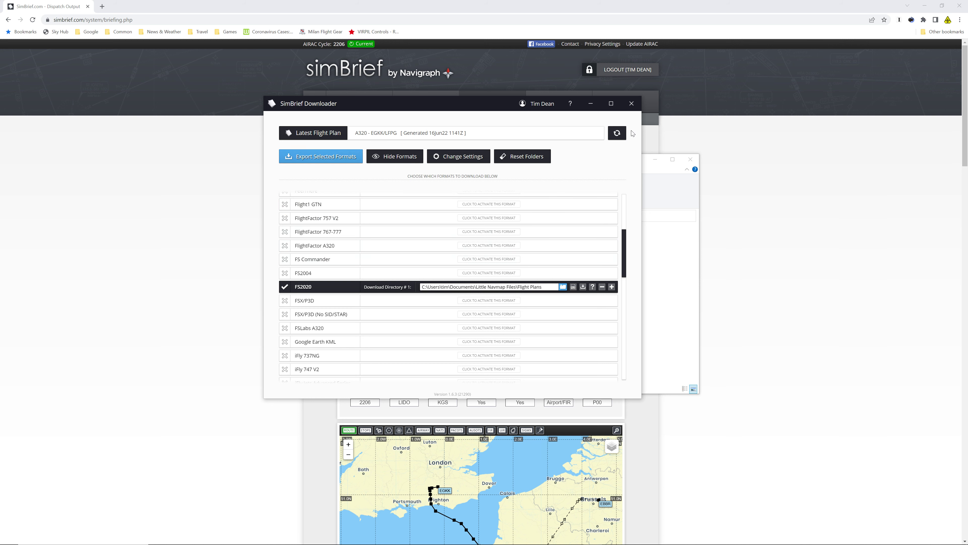
Refresh the latest flight plan in SimBrief Downloader and switch to the Microsoft Flight Simulator world map
left_click(615, 138)
left_click(859, 228)
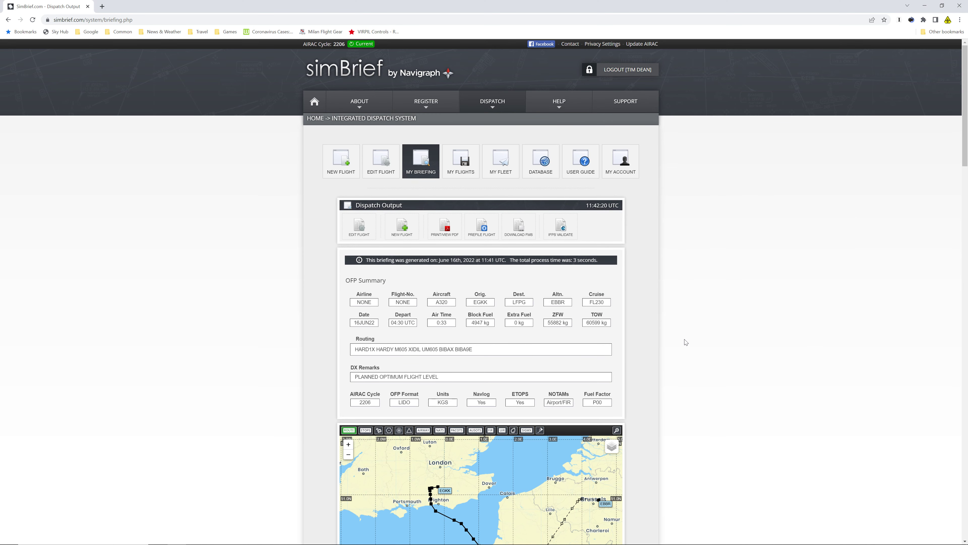
key("alt+Tab")
key("Tab")
key("Tab")
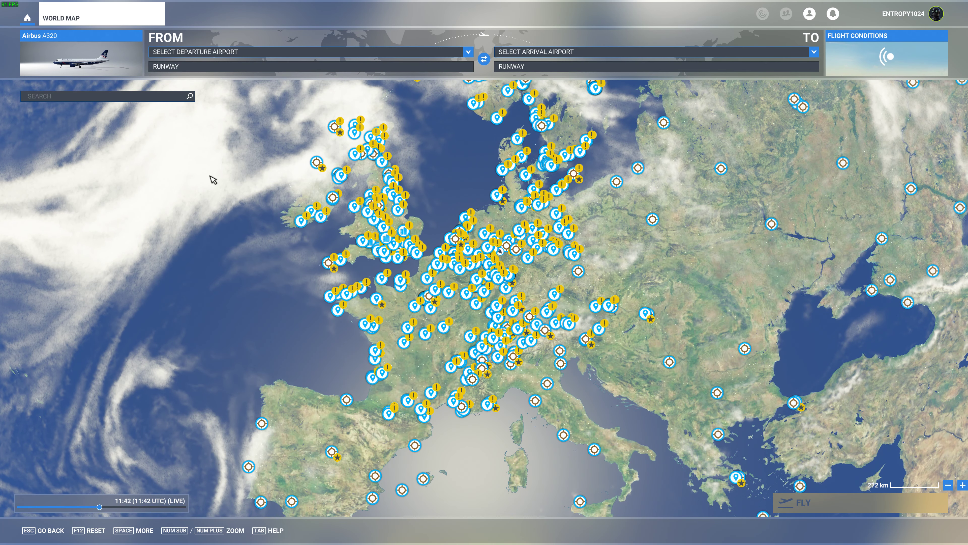
left_click(136, 530)
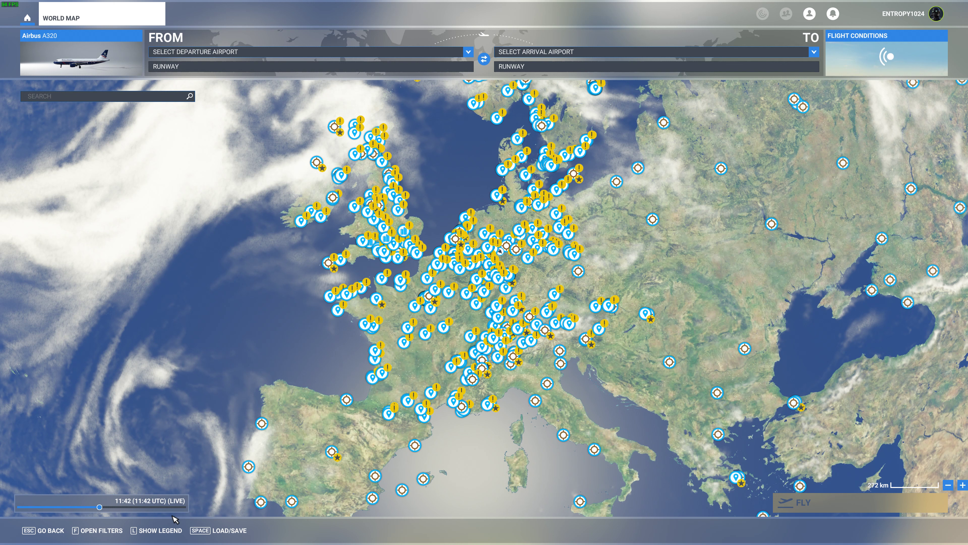
left_click(220, 530)
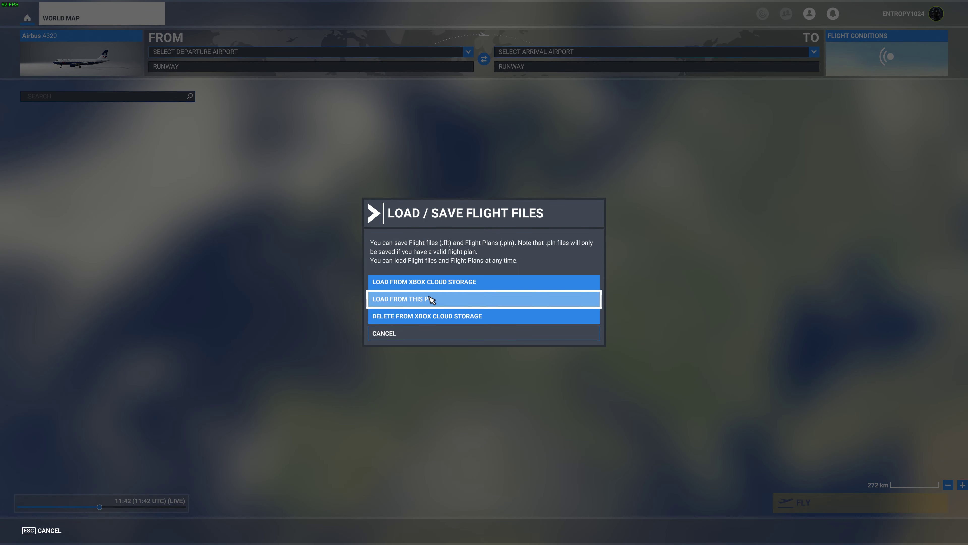
left_click(440, 299)
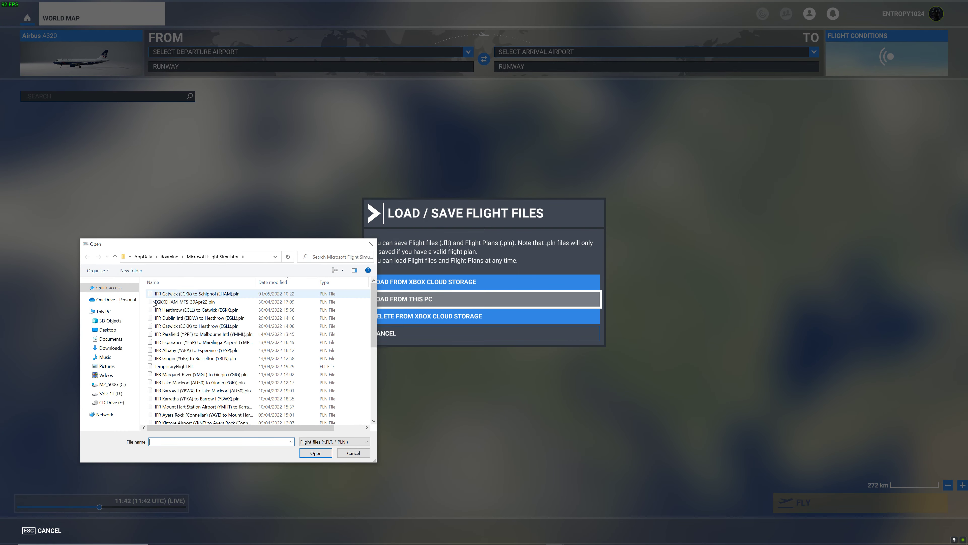
left_click(117, 340)
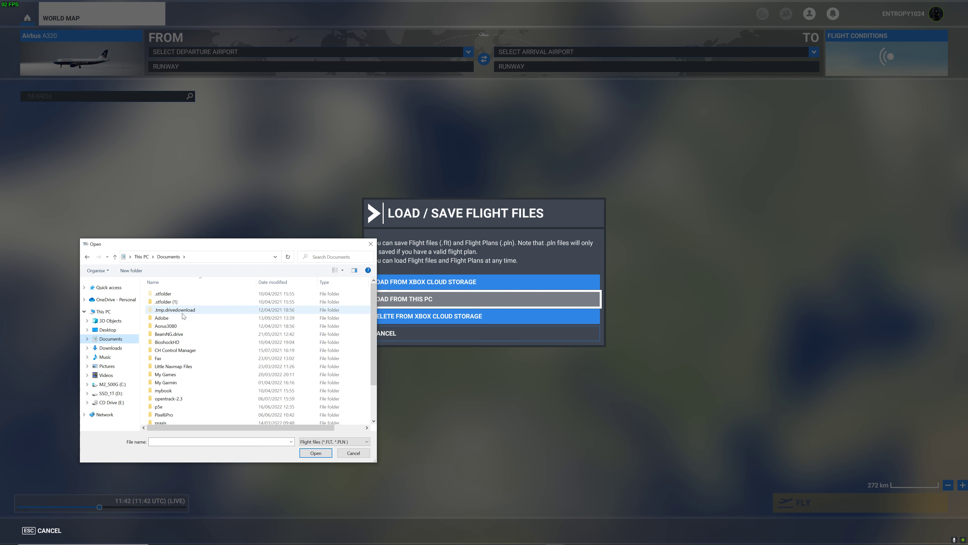
double_click(186, 367)
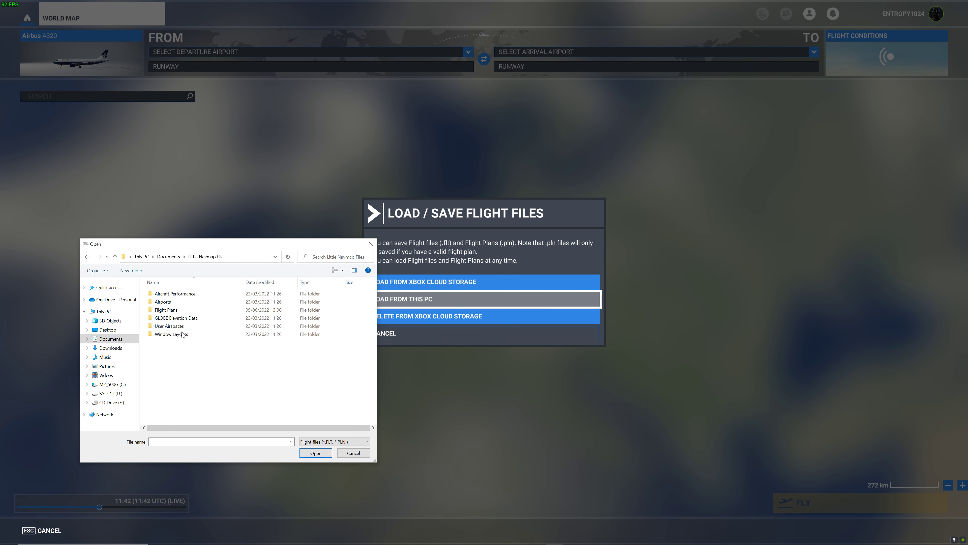
double_click(178, 311)
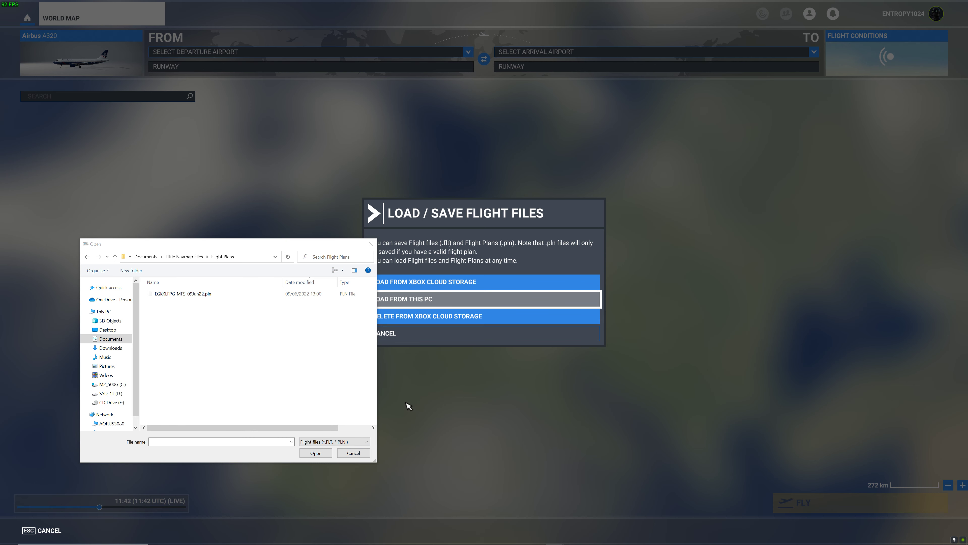
left_click(359, 457)
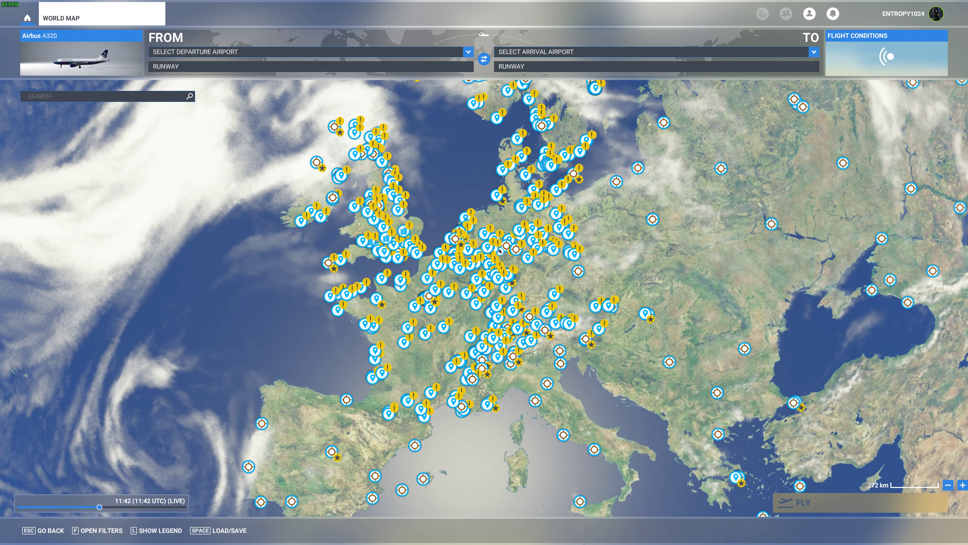
Switch to SimBrief Downloader and export the EGKK/LFPG flight plan in the selected FS2020 format
key("alt+Tab")
key("alt+Tab")
key("alt+Tab")
key("alt+Tab")
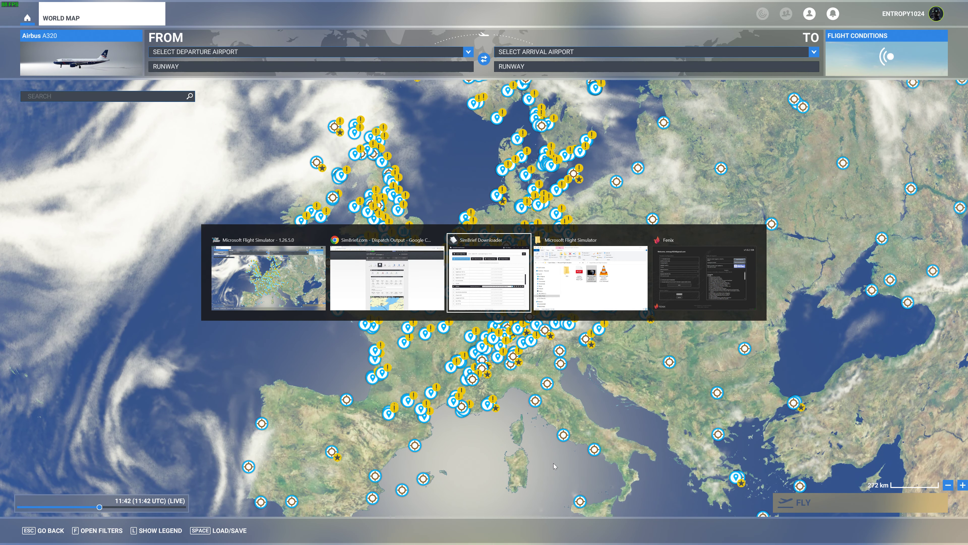
key("alt+Tab")
key("alt+Tab")
key("alt+Tab")
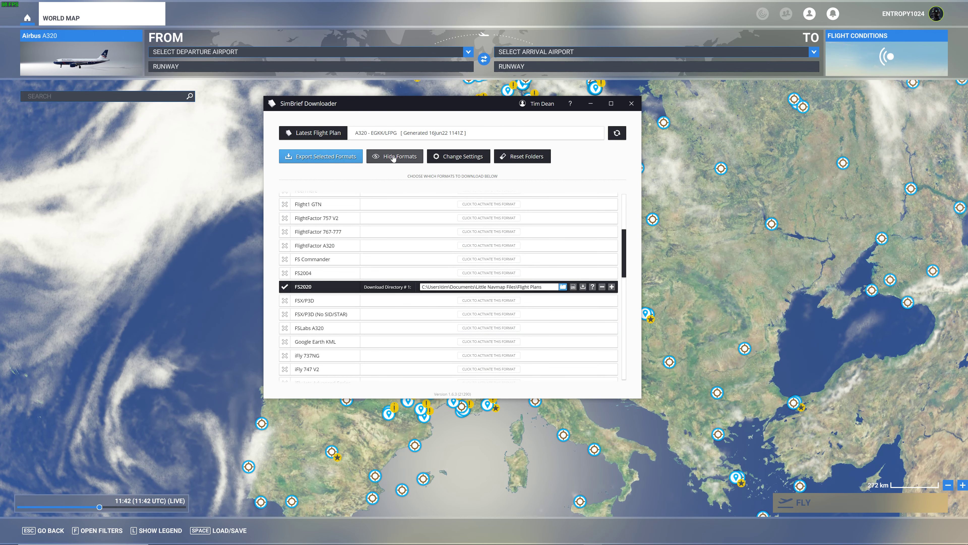
left_click(329, 156)
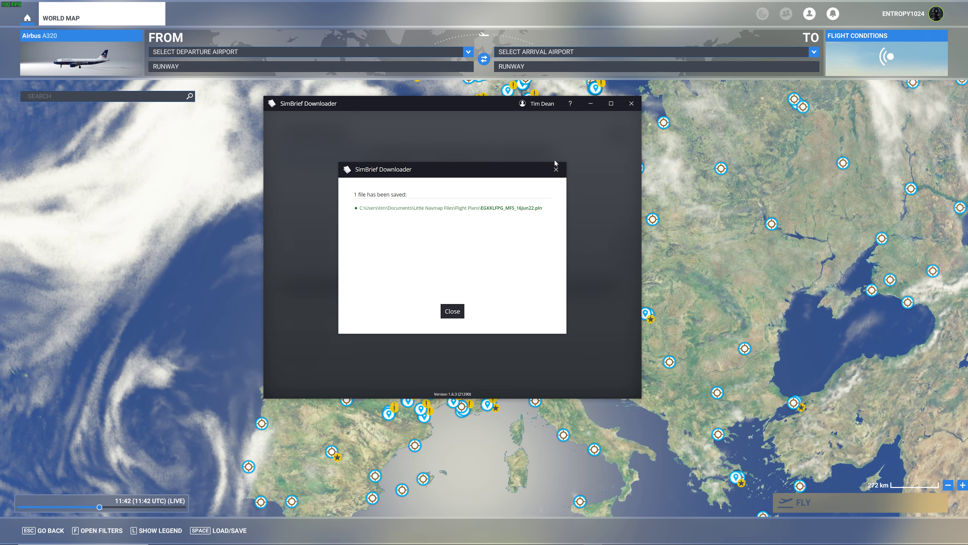
Return to Microsoft Flight Simulator and load EGKKLFPG_MFS_16Jun22.pln from this PC's Documents > Little Navmap Files > Flight Plans folder
key("alt+Tab")
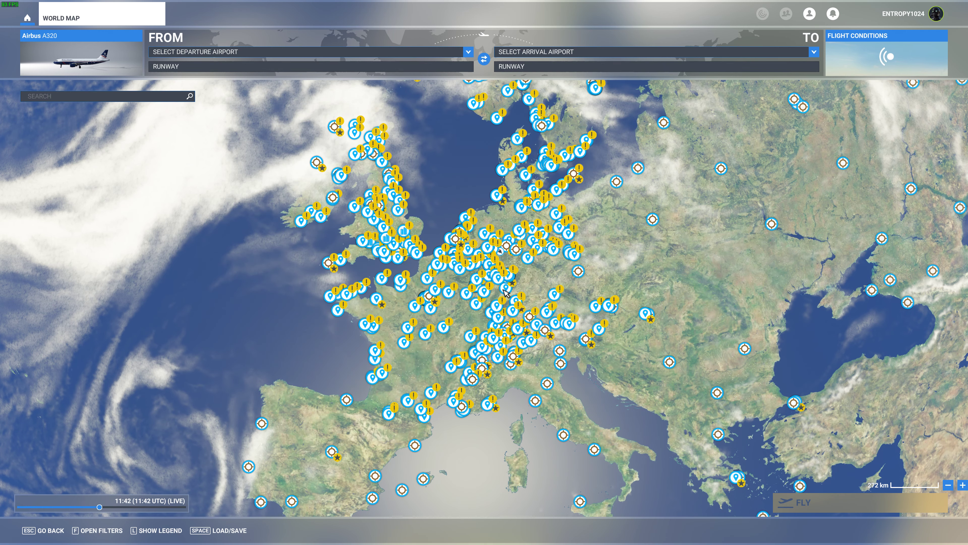
left_click(228, 522)
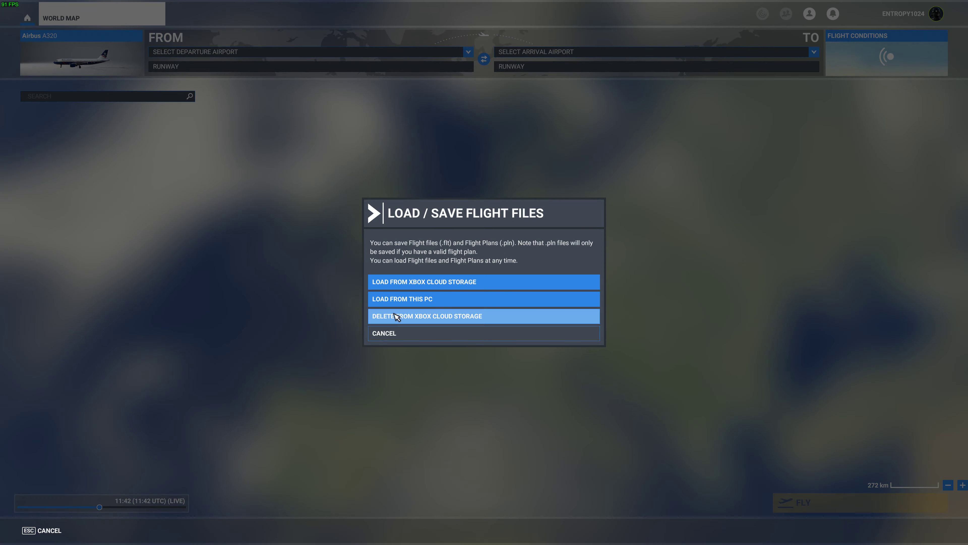
left_click(423, 300)
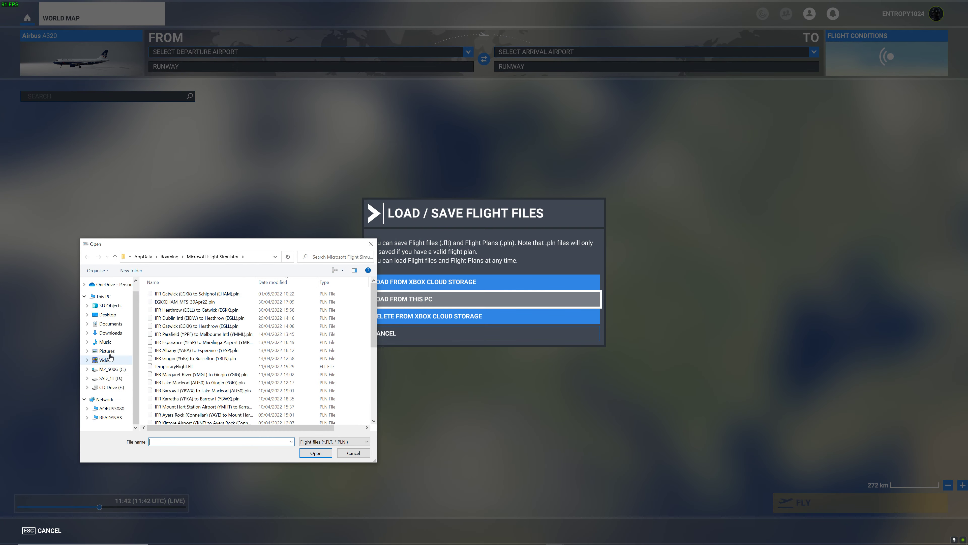
left_click(109, 324)
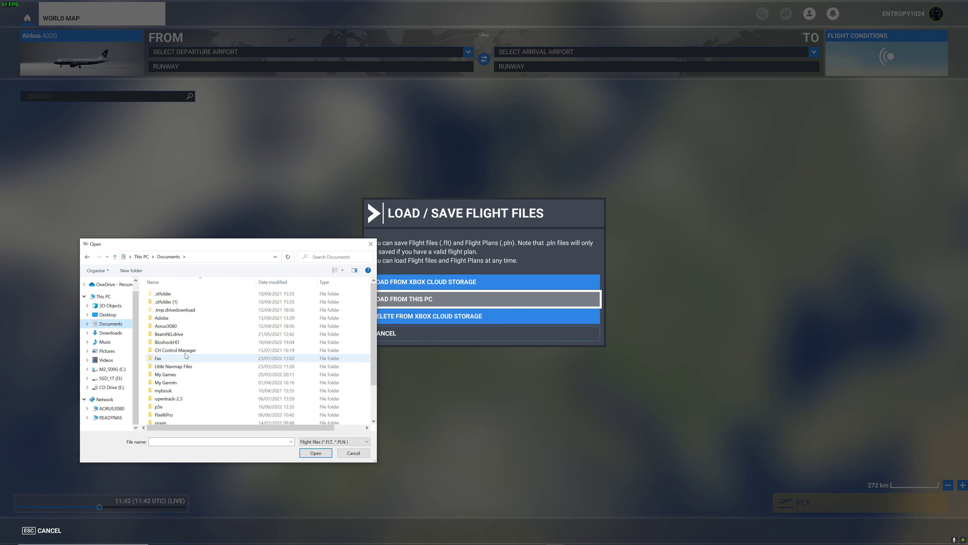
double_click(184, 367)
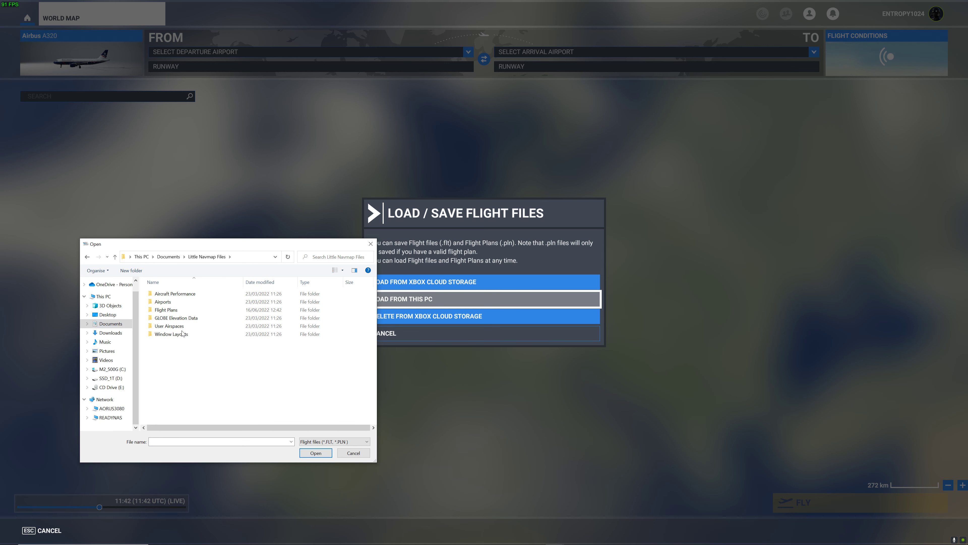
double_click(191, 310)
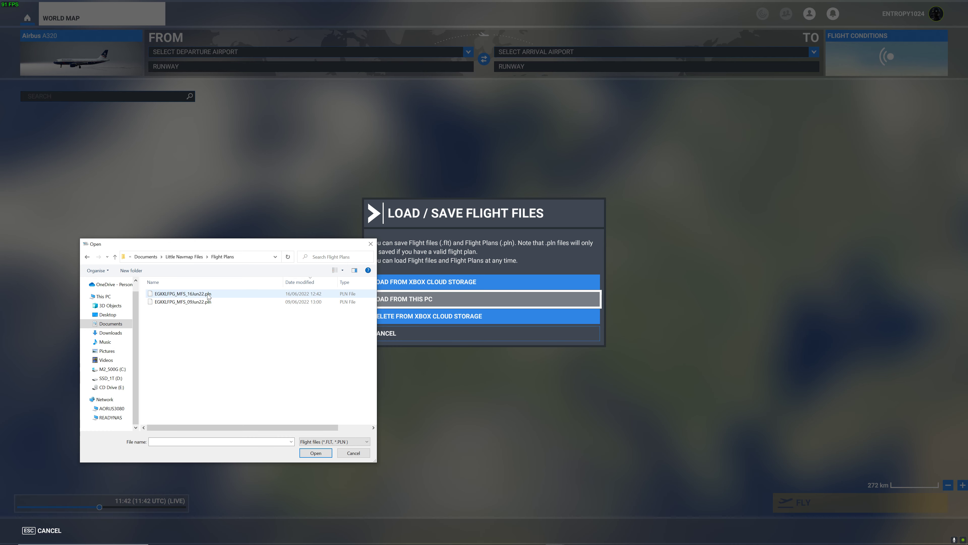
left_click(198, 293)
left_click(315, 455)
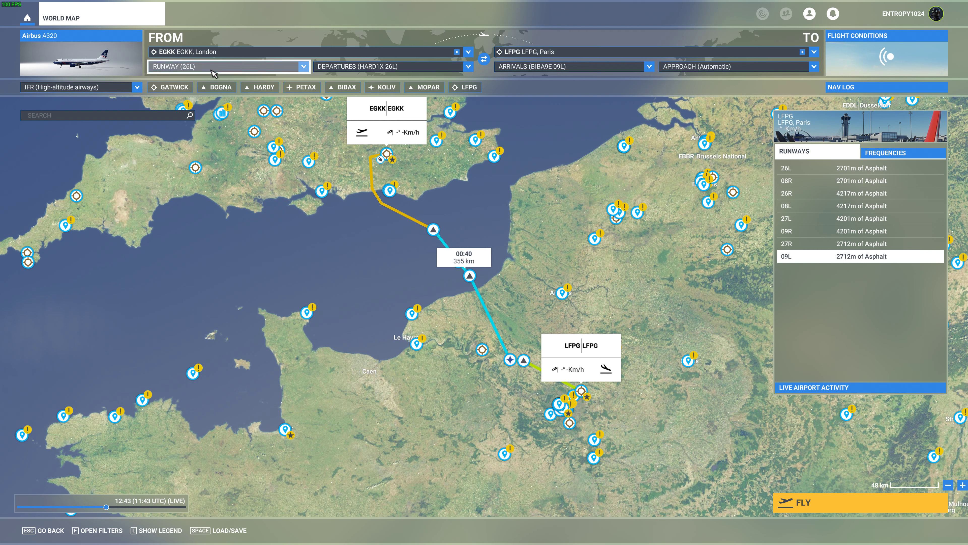
Set the EGKK departure position to Gate 107 – Gate Heavy instead of the runway
left_click(304, 67)
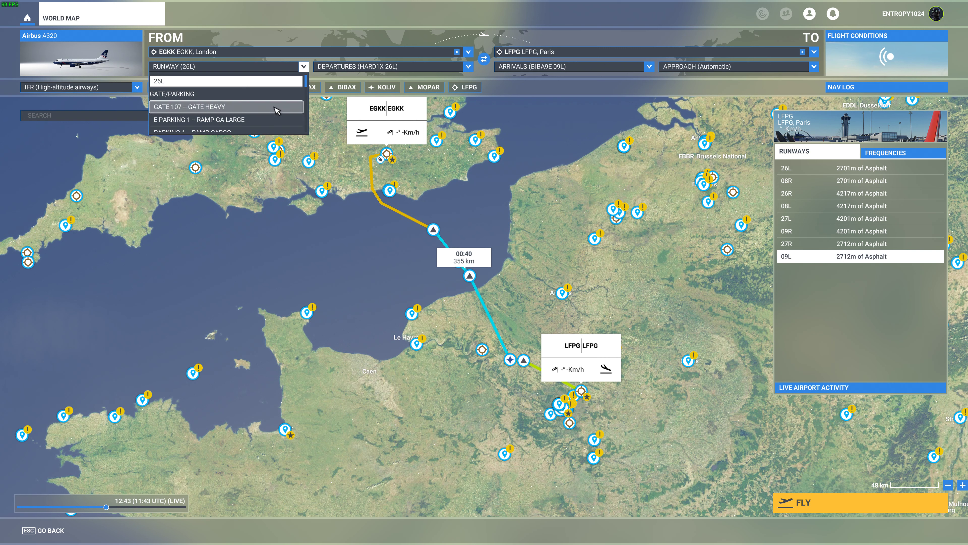
scroll(274, 111, "down", 5)
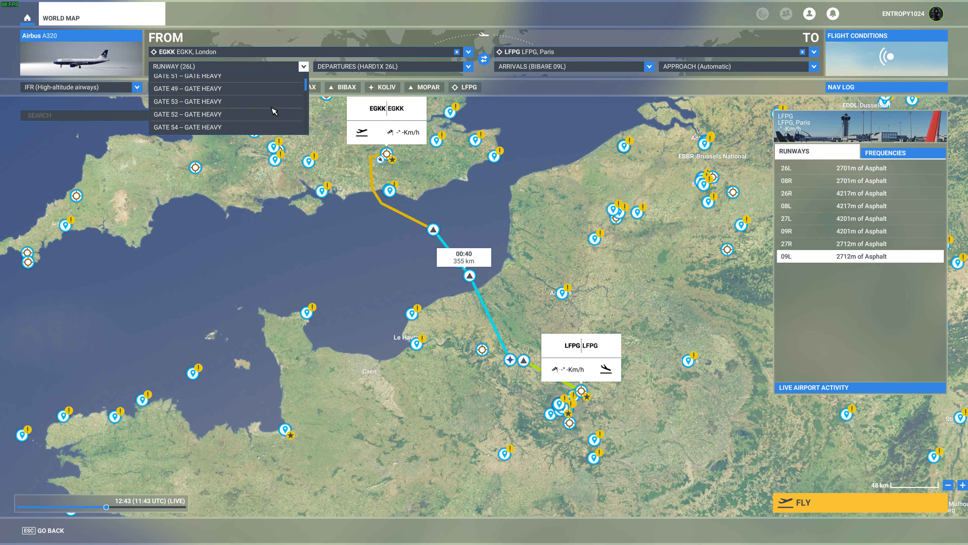
scroll(274, 111, "up", 8)
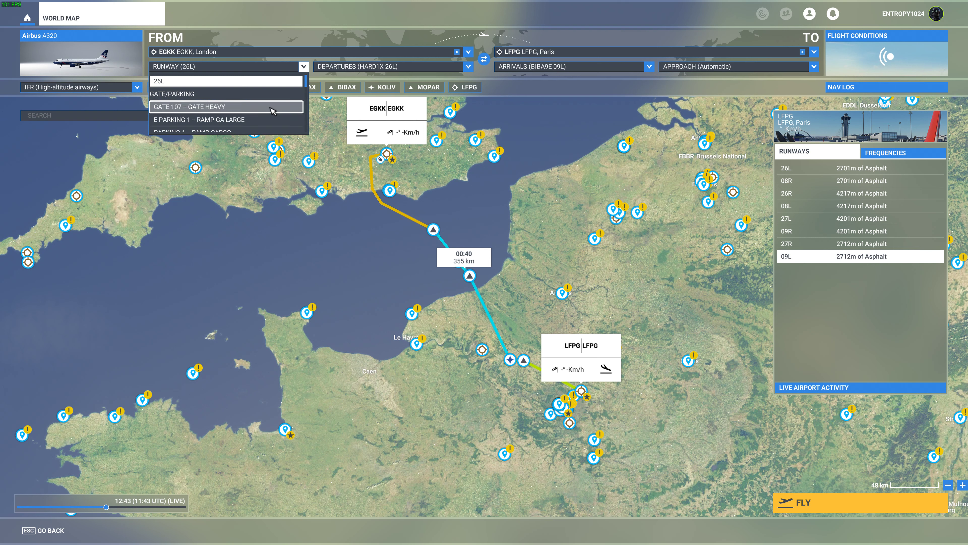
left_click(273, 111)
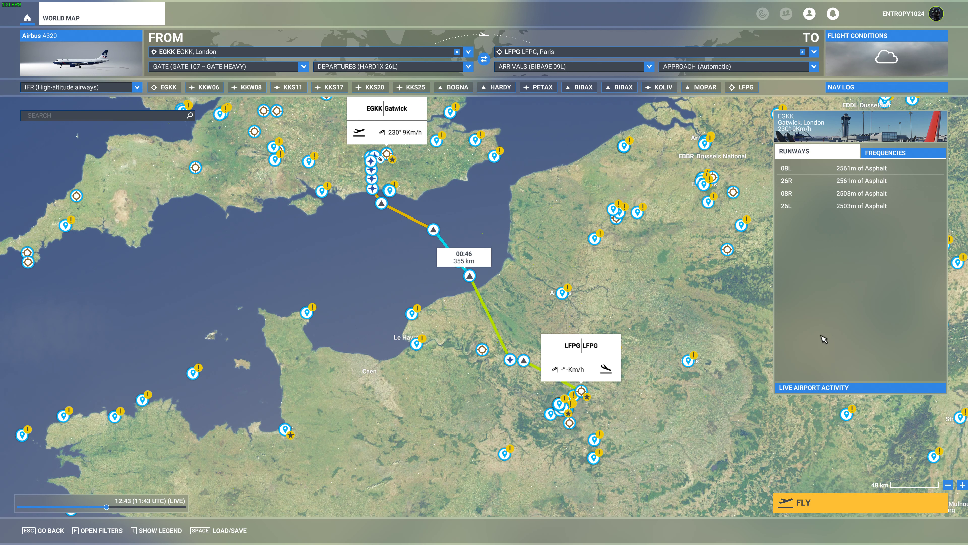
Switch the flight conditions' weather and time to custom and set the time to 04:53
left_click(889, 47)
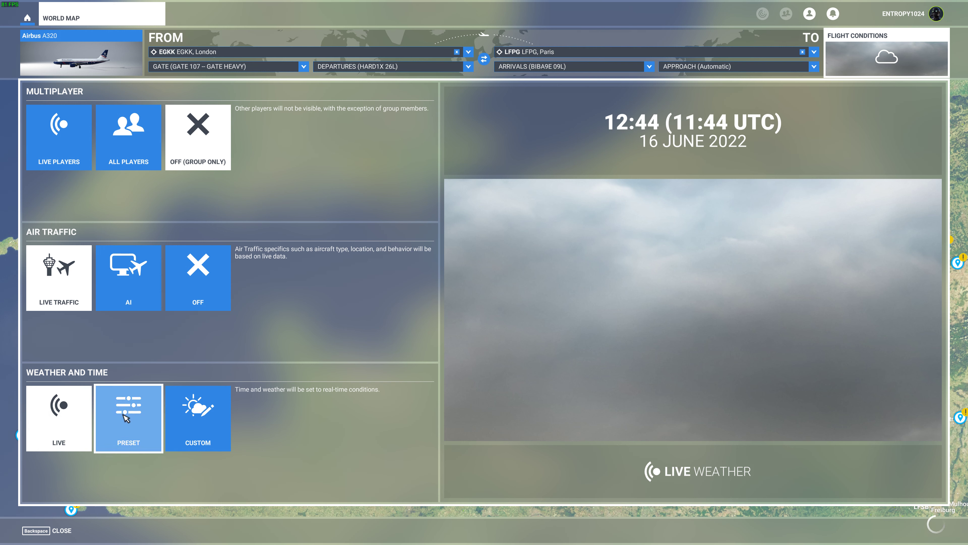
left_click(198, 419)
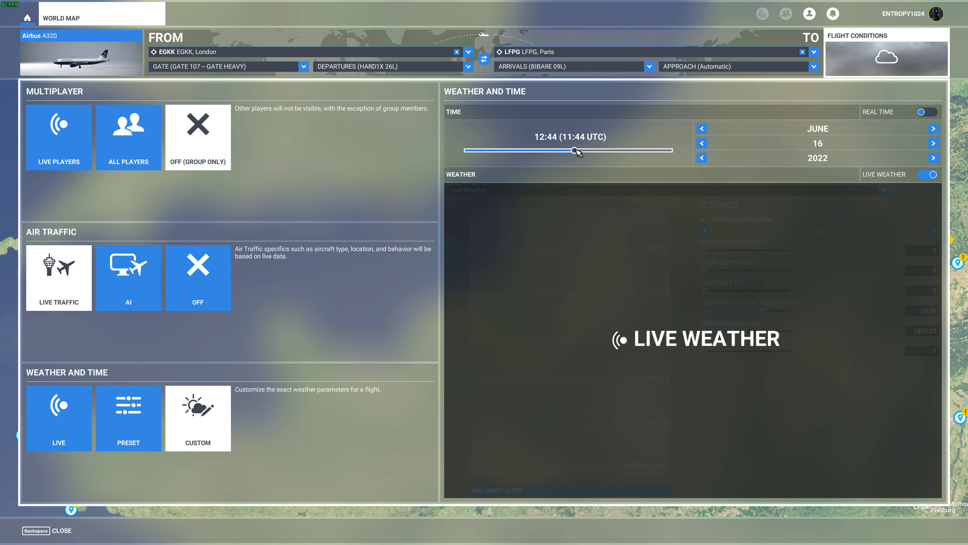
left_click_drag(576, 151, 510, 151)
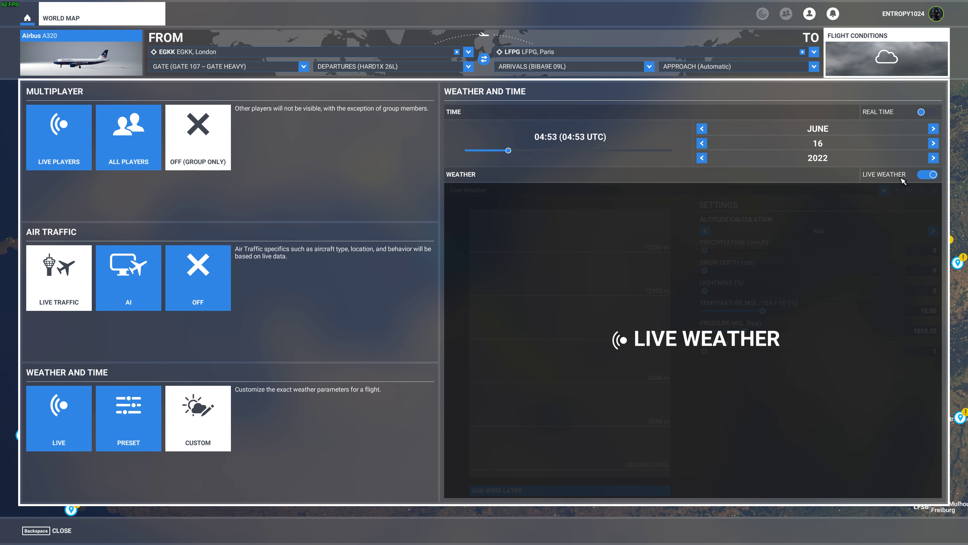
Turn off live weather, choose the Rain weather preset, and close the flight conditions
left_click(931, 175)
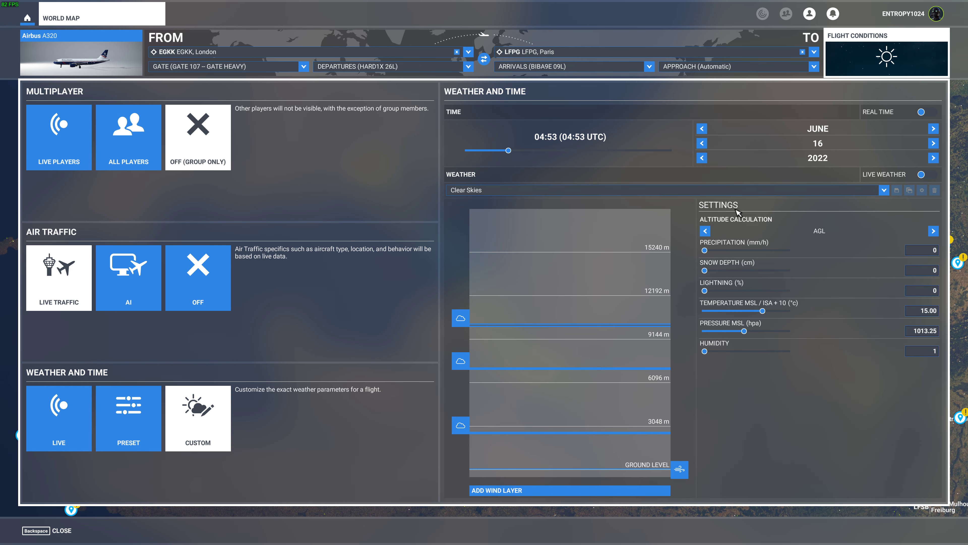
left_click(758, 191)
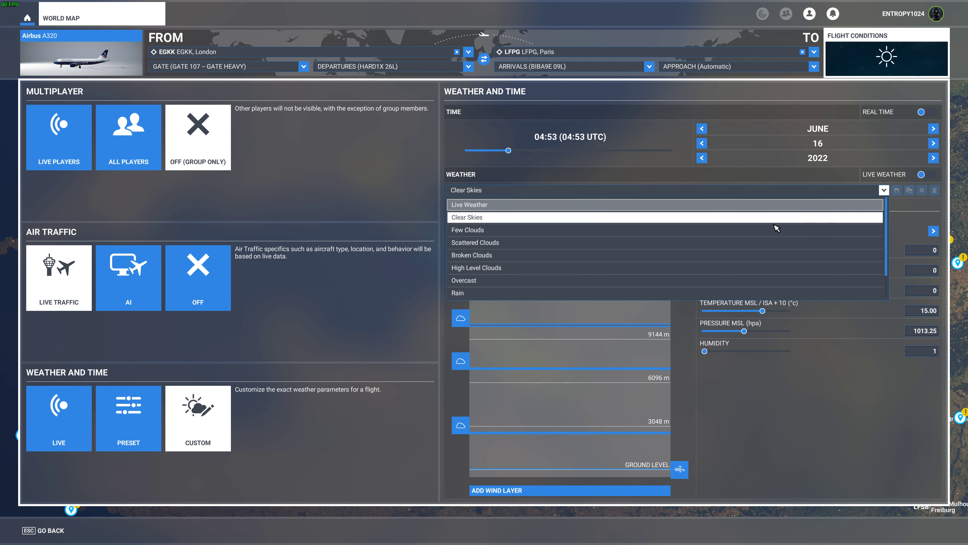
left_click(490, 293)
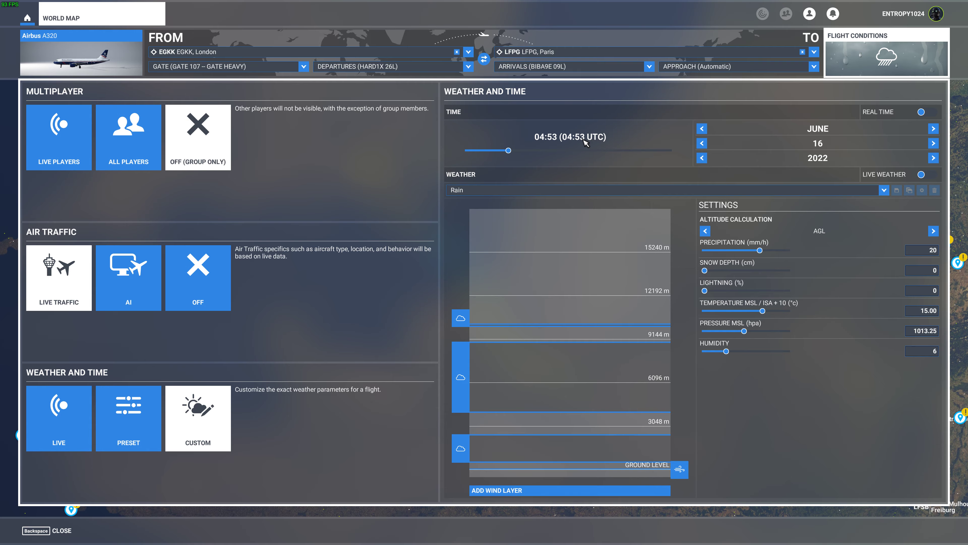
left_click(53, 535)
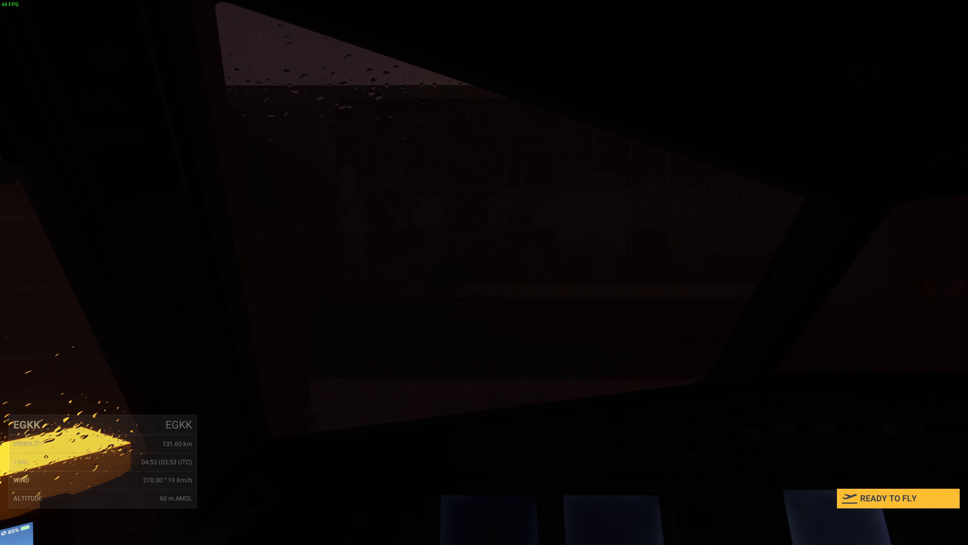
Start the flight at the EGKK gate, return the detached ATC window to the simulator, and close it
left_click(900, 495)
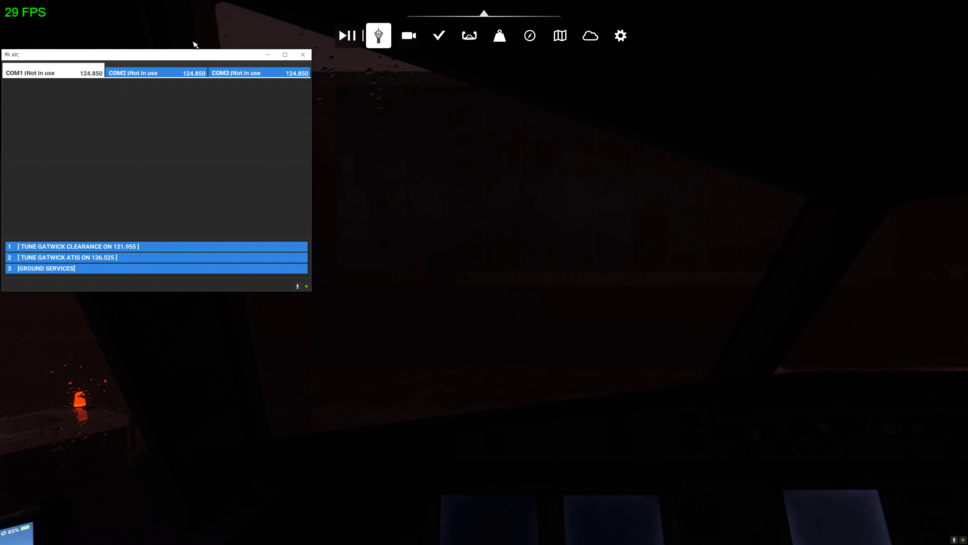
left_click(268, 56)
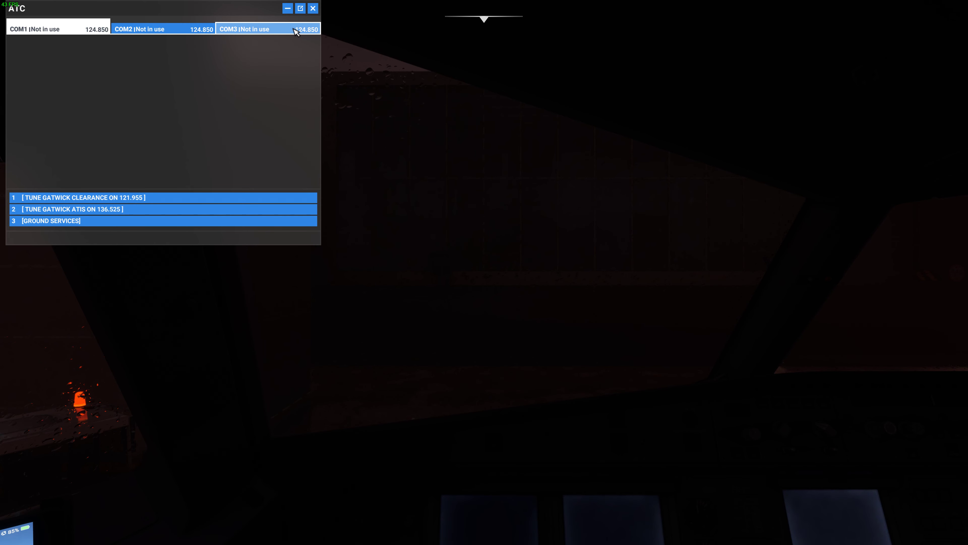
left_click(312, 9)
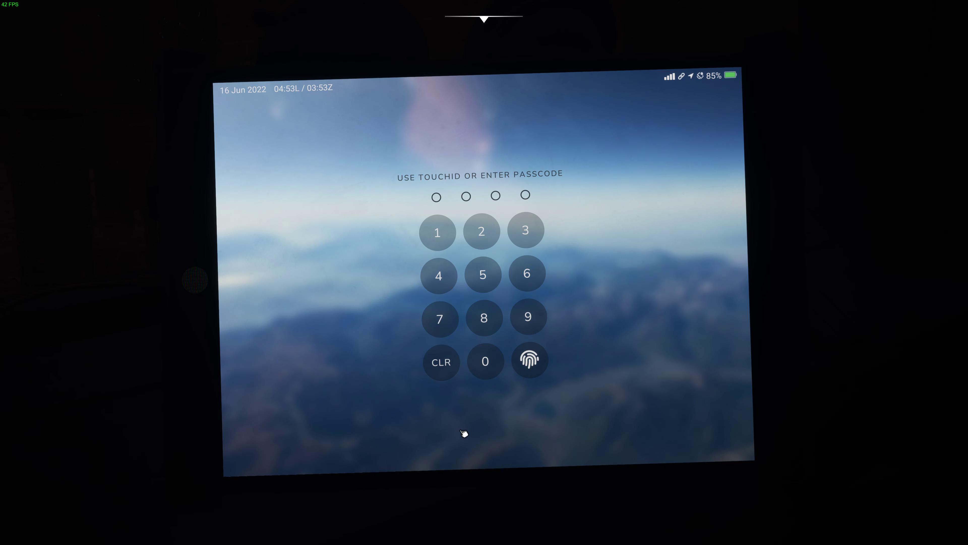
Unlock the cockpit tablet with TouchID and open the Fenix app
left_click(533, 361)
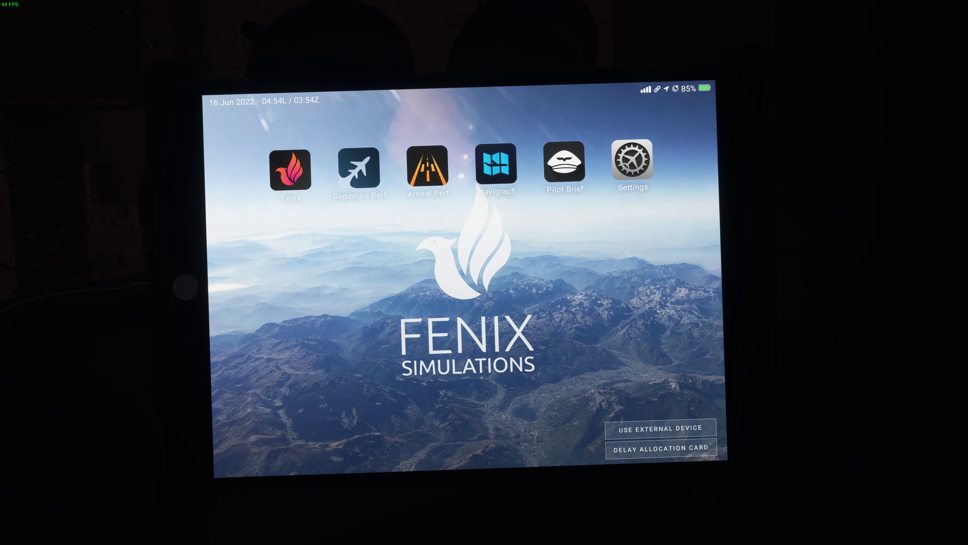
left_click(316, 163)
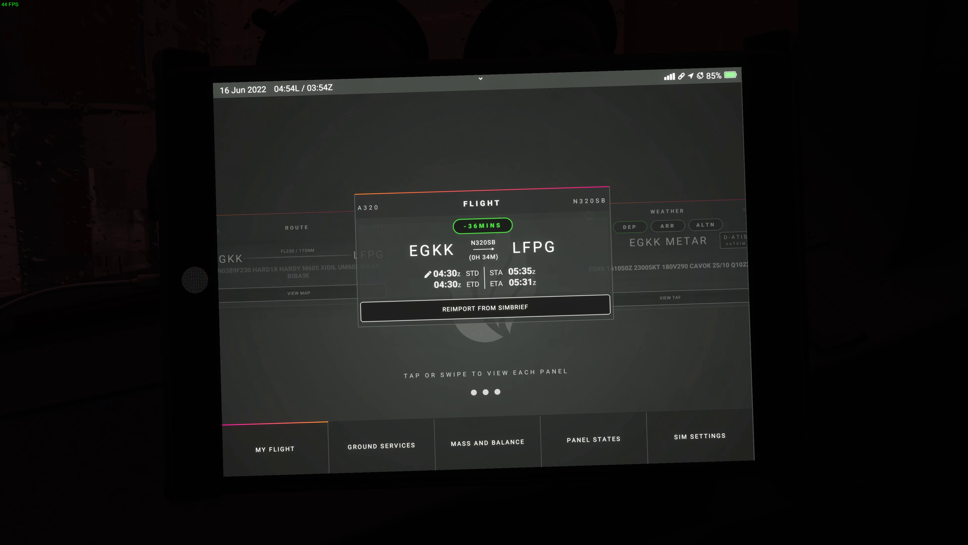
Open the Navigraph charts app on the cockpit tablet and import the EGKK to LFPG route from SimBrief
left_click(558, 78)
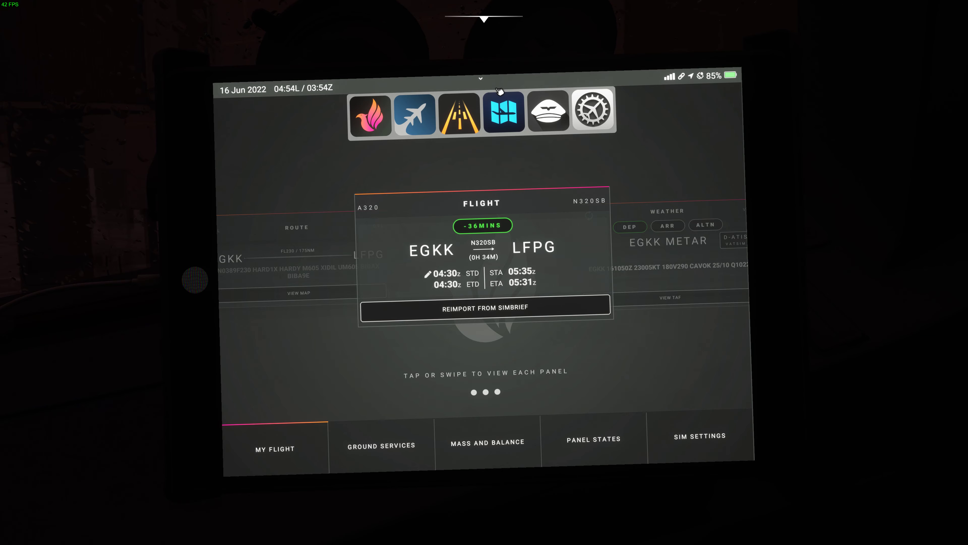
left_click(502, 111)
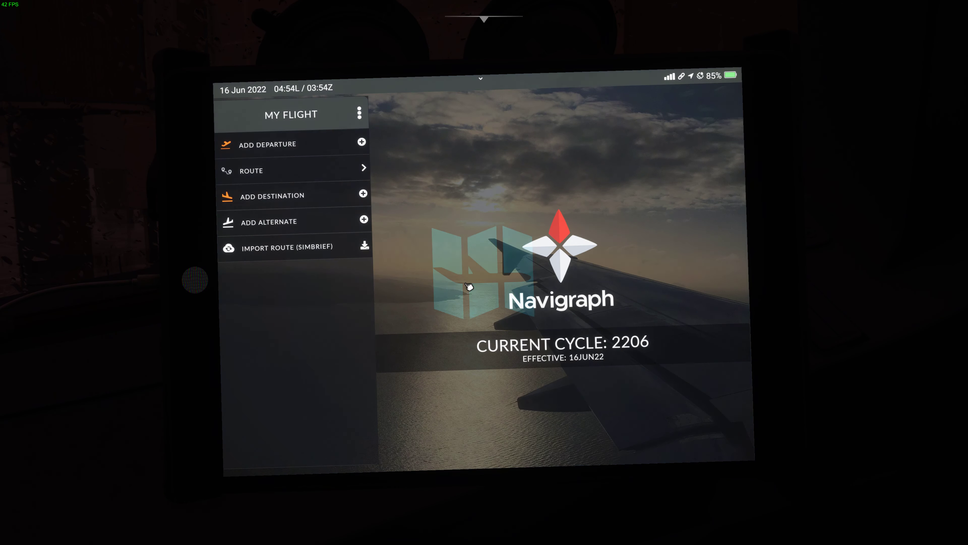
left_click(333, 253)
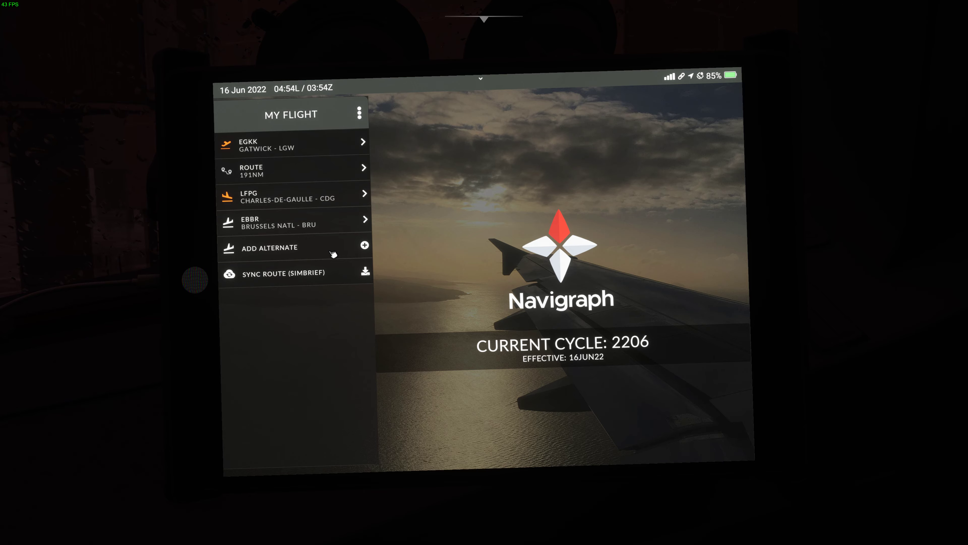
Open the tablet's pilot briefing app and review the operational flight plan's fuel figures, alternate route and routing
left_click(483, 80)
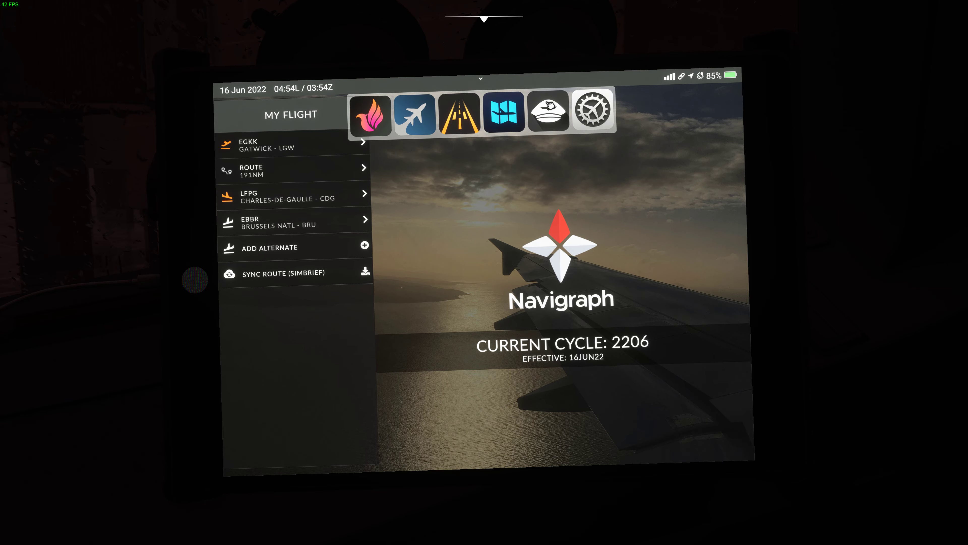
left_click(567, 120)
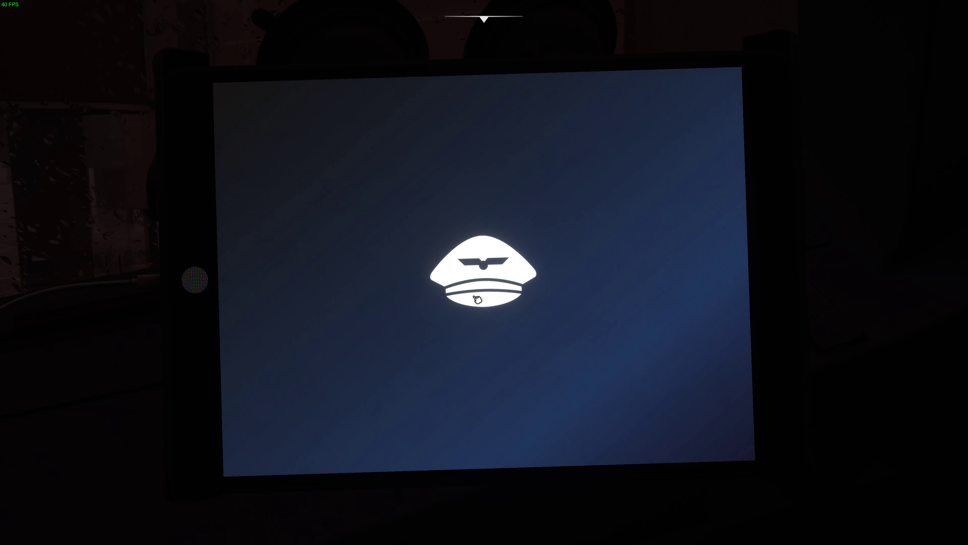
left_click(535, 301)
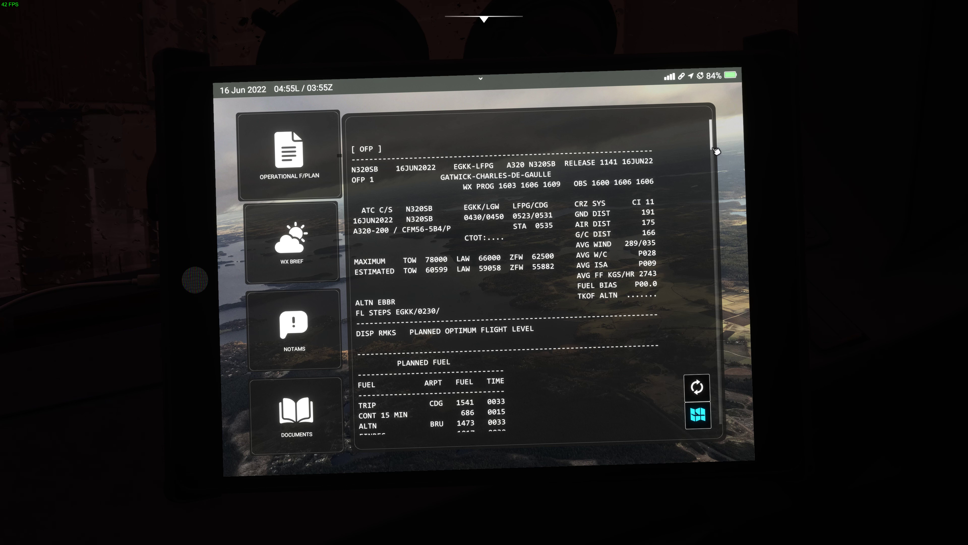
left_click(713, 159)
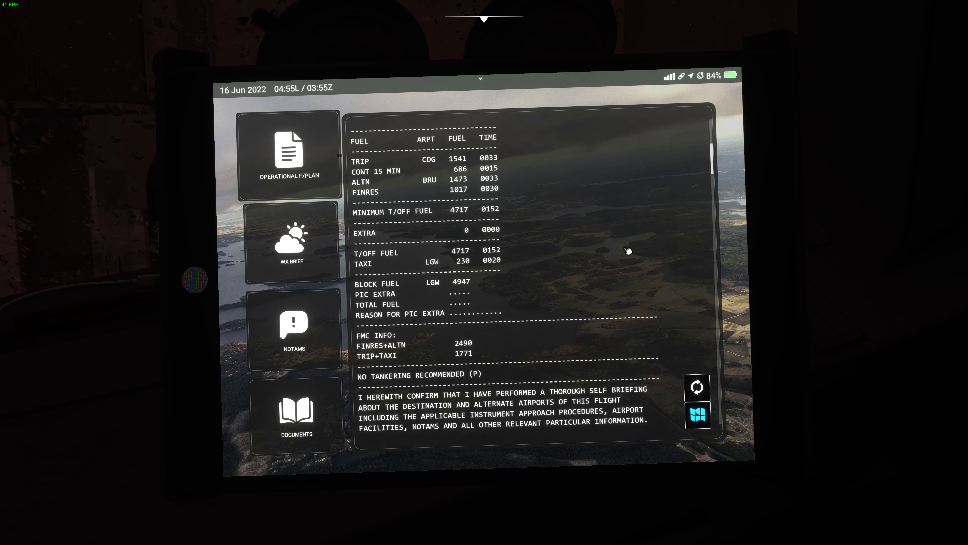
left_click_drag(714, 167, 716, 196)
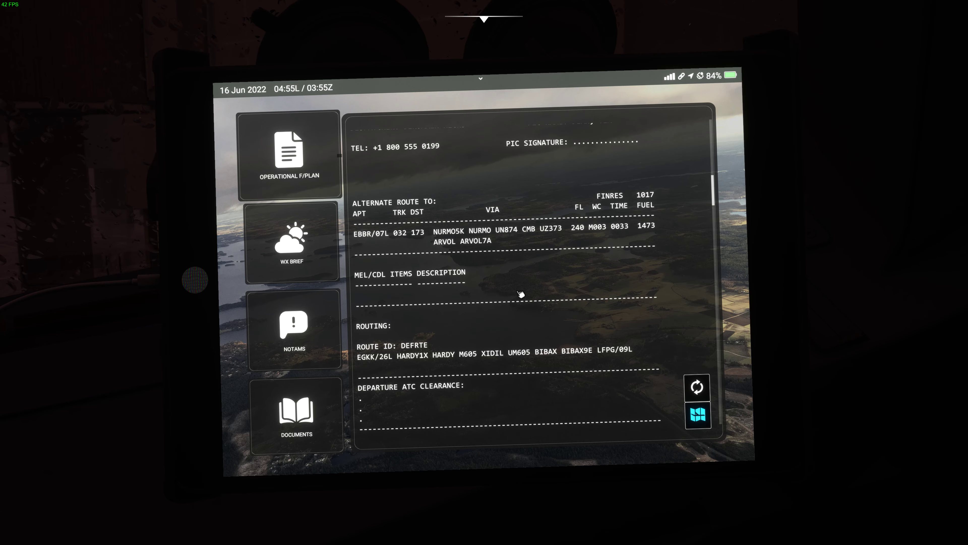
Switch to the external view and look around the parked A320 and the jetways at the gate
key("ctrl+space")
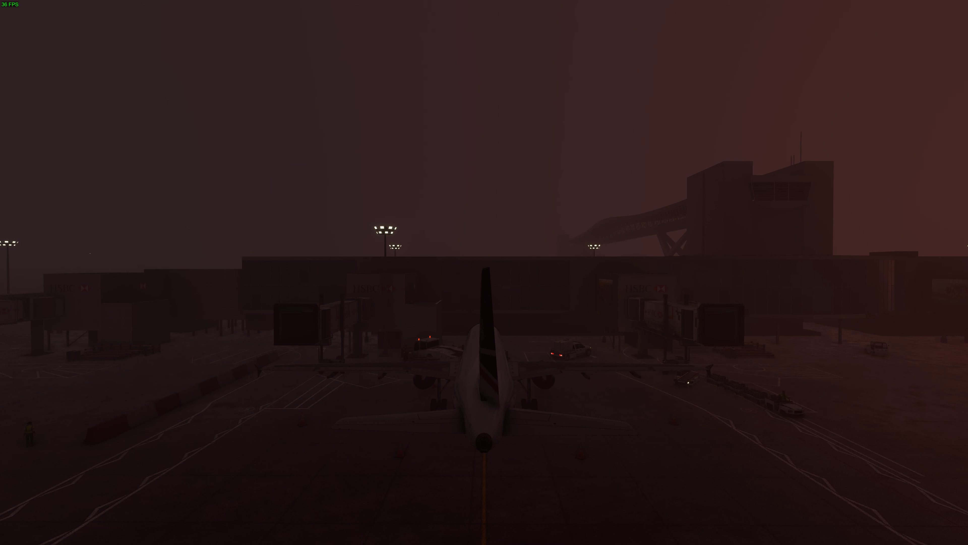
key("Left")
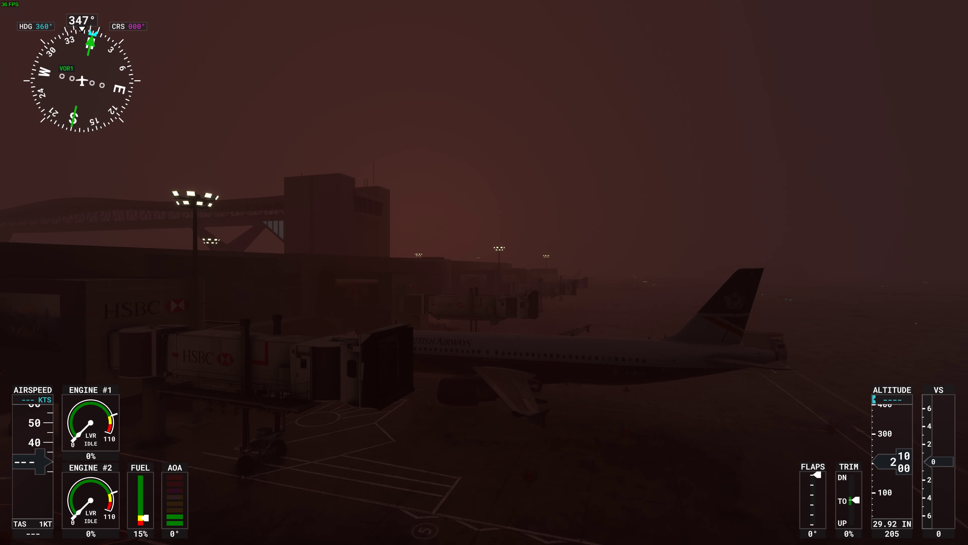
key("Left")
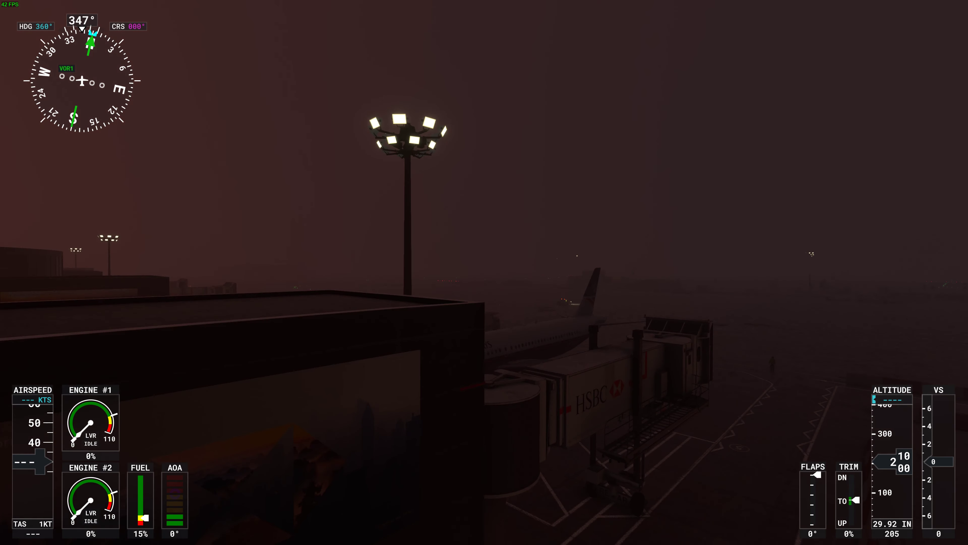
key("Left")
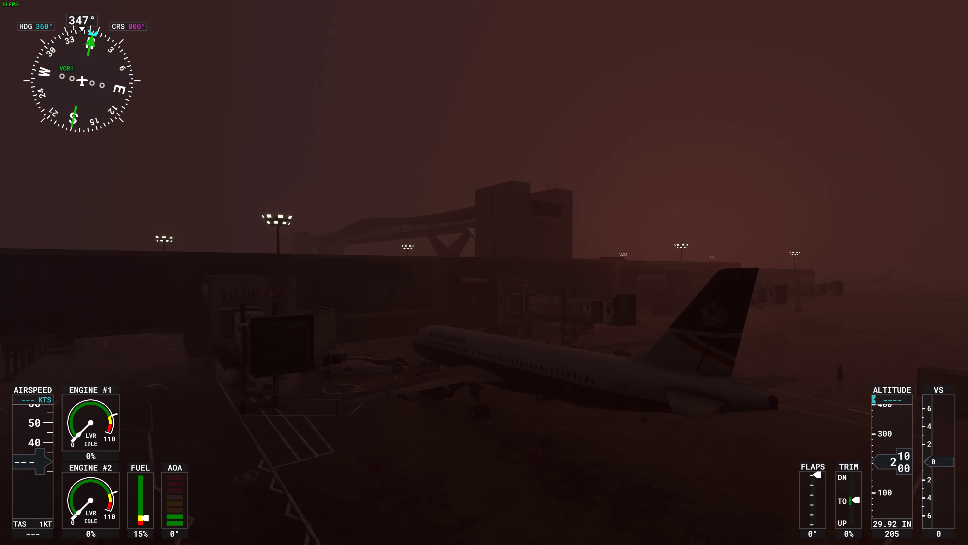